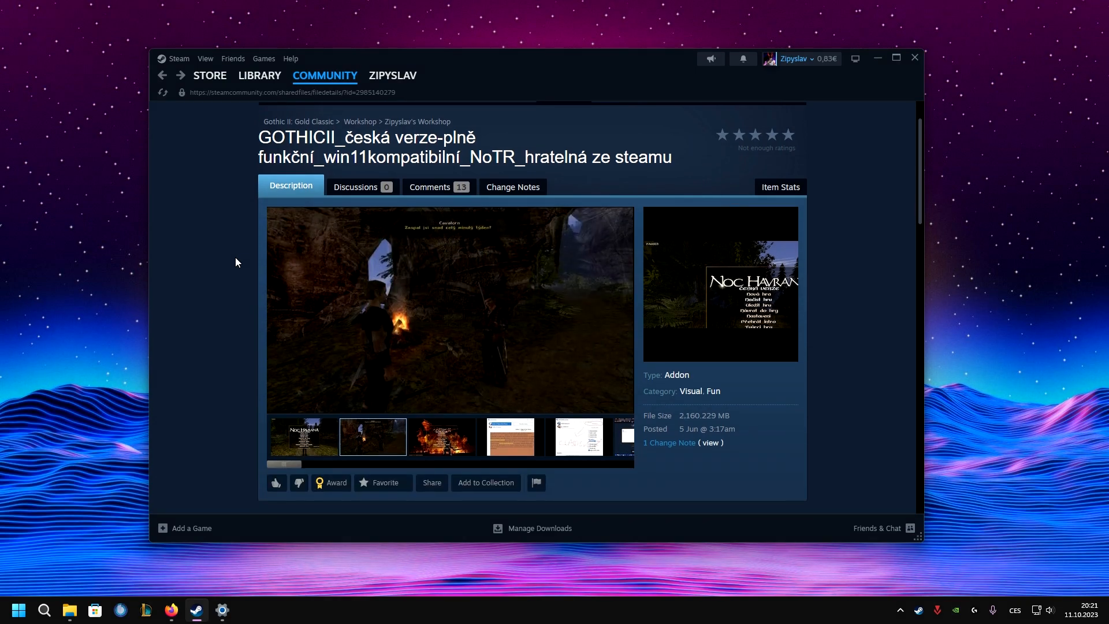
Subscribe to the Workshop item "GOTHICII_česká verze-plně funkční_win11kompatibilní_NoTR_hratelná ze steamu".
{"action": "scroll", "coordinate": [235, 257], "scroll_direction": "up", "scroll_amount": 1}
{"action": "scroll", "coordinate": [243, 256], "scroll_direction": "up", "scroll_amount": 1}
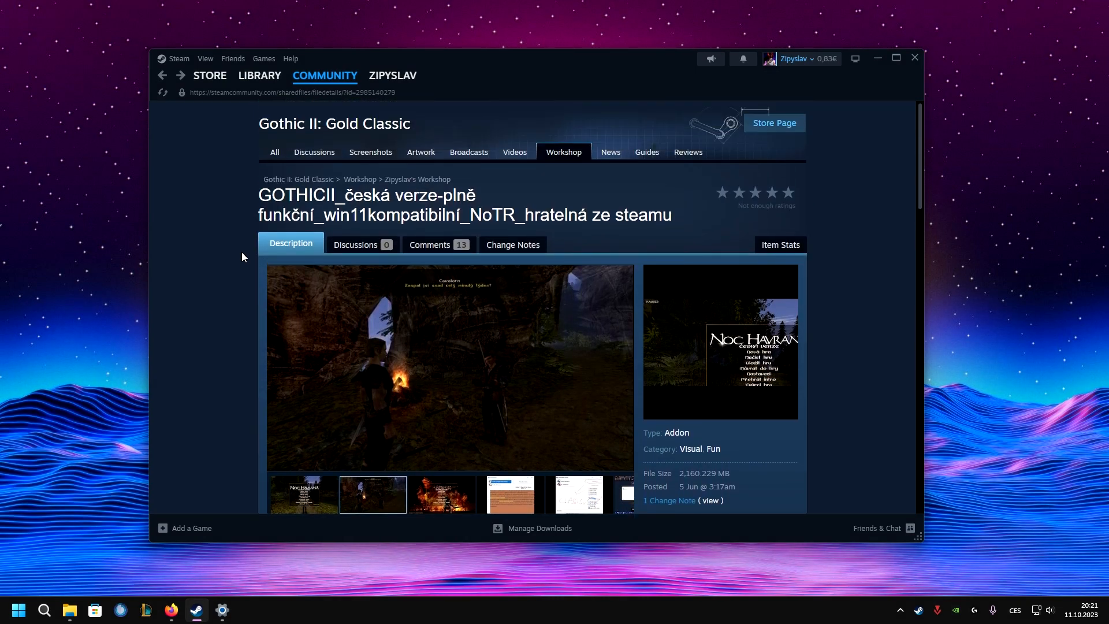
{"action": "scroll", "coordinate": [243, 257], "scroll_direction": "down", "scroll_amount": 3}
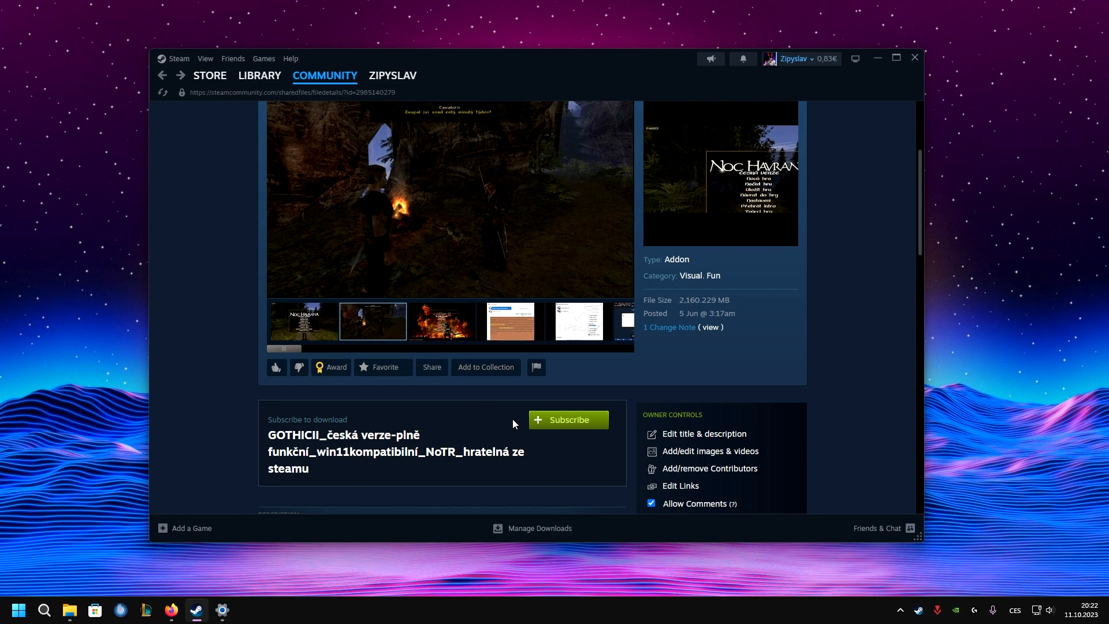
{"action": "left_click", "coordinate": [544, 422]}
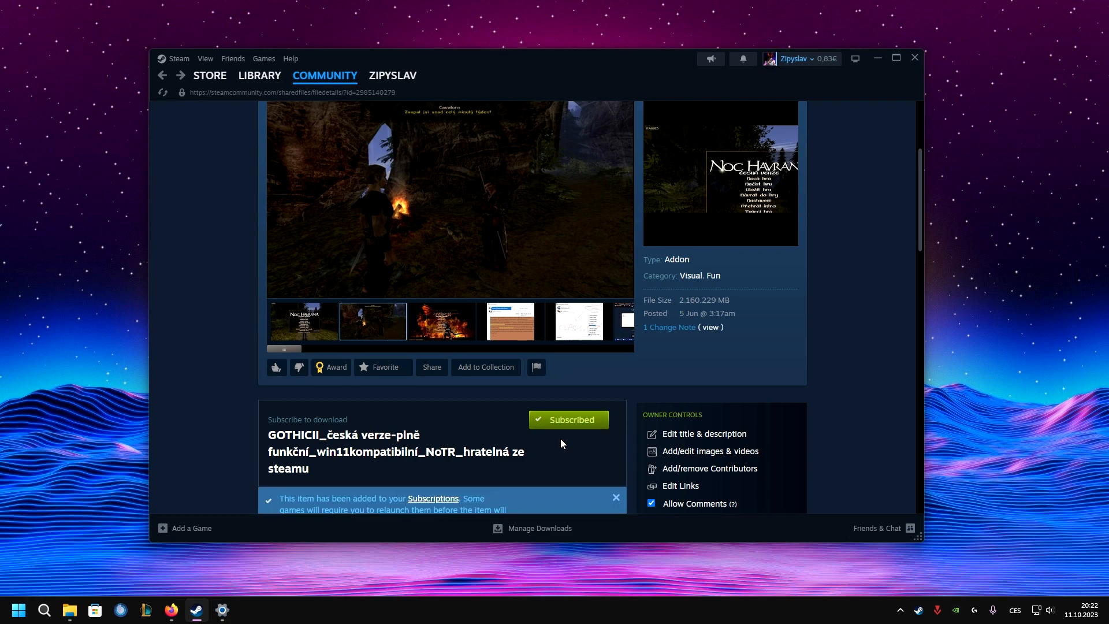
{"action": "scroll", "coordinate": [443, 405], "scroll_direction": "up", "scroll_amount": 1}
{"action": "scroll", "coordinate": [444, 406], "scroll_direction": "up", "scroll_amount": 1}
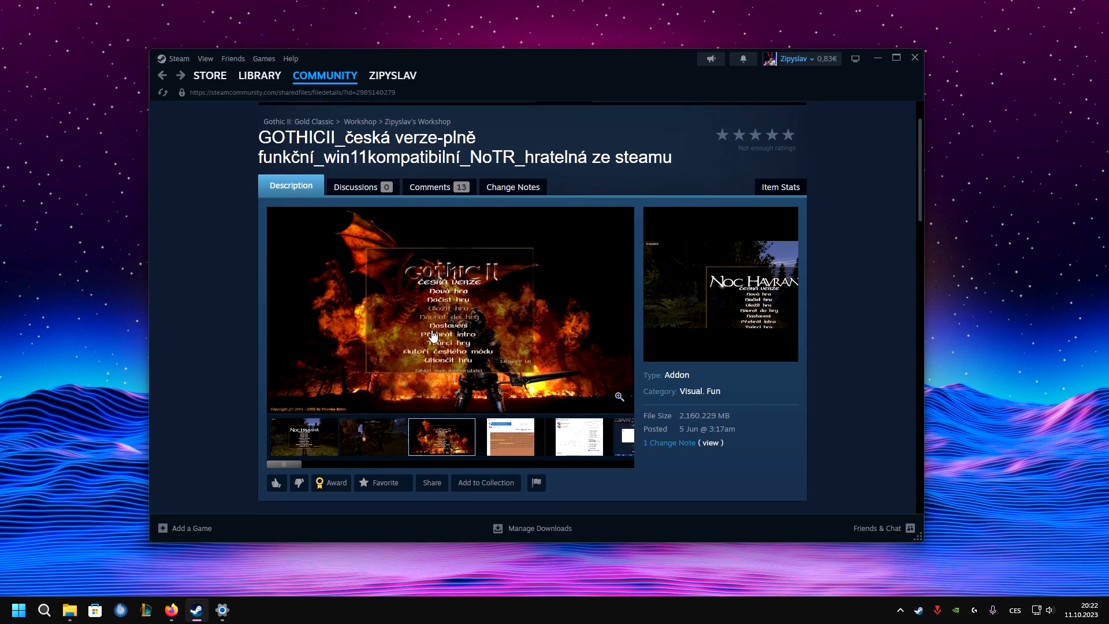
In the library properties of Gothic II: Gold Classic, set beta participation to "original - Original Release - Happy Anniversary!".
{"action": "left_click", "coordinate": [261, 77]}
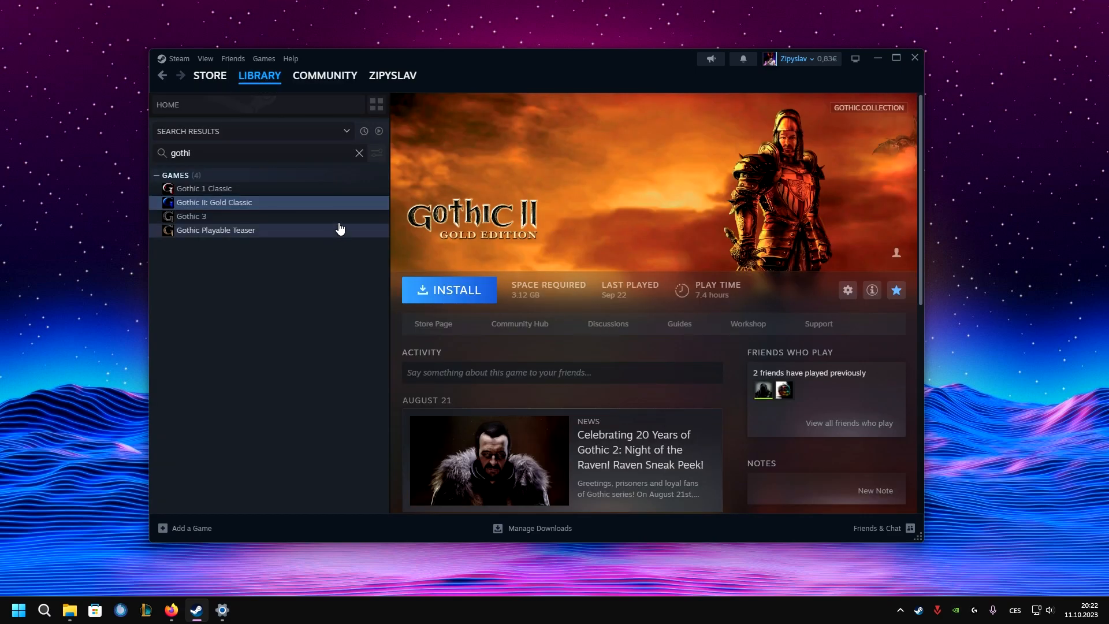
{"action": "right_click", "coordinate": [319, 203]}
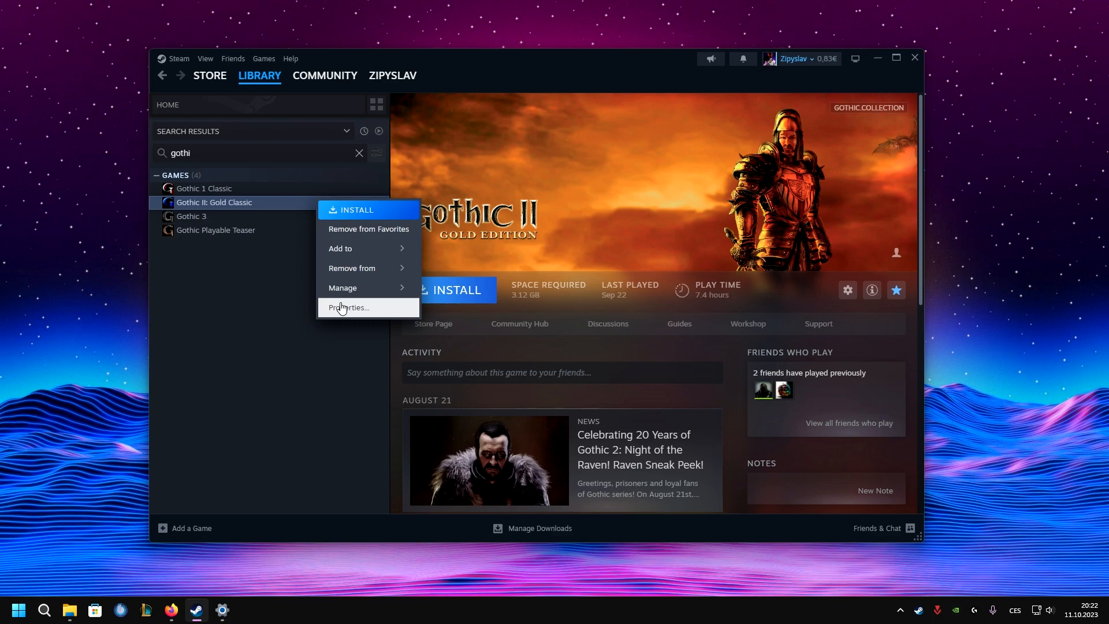
{"action": "right_click", "coordinate": [271, 208]}
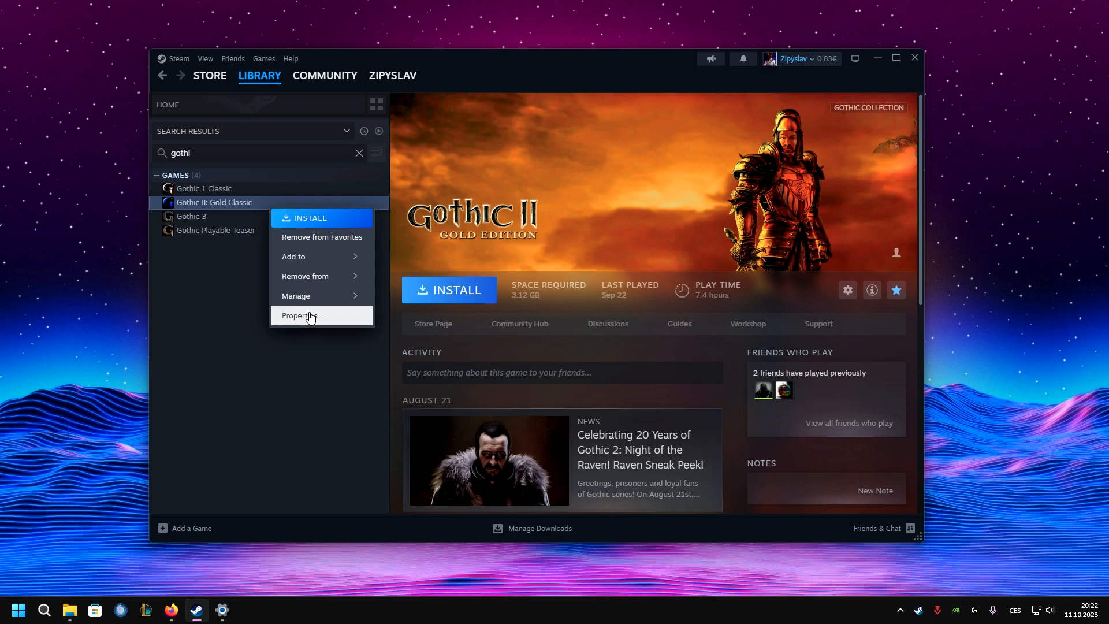
{"action": "left_click", "coordinate": [310, 316]}
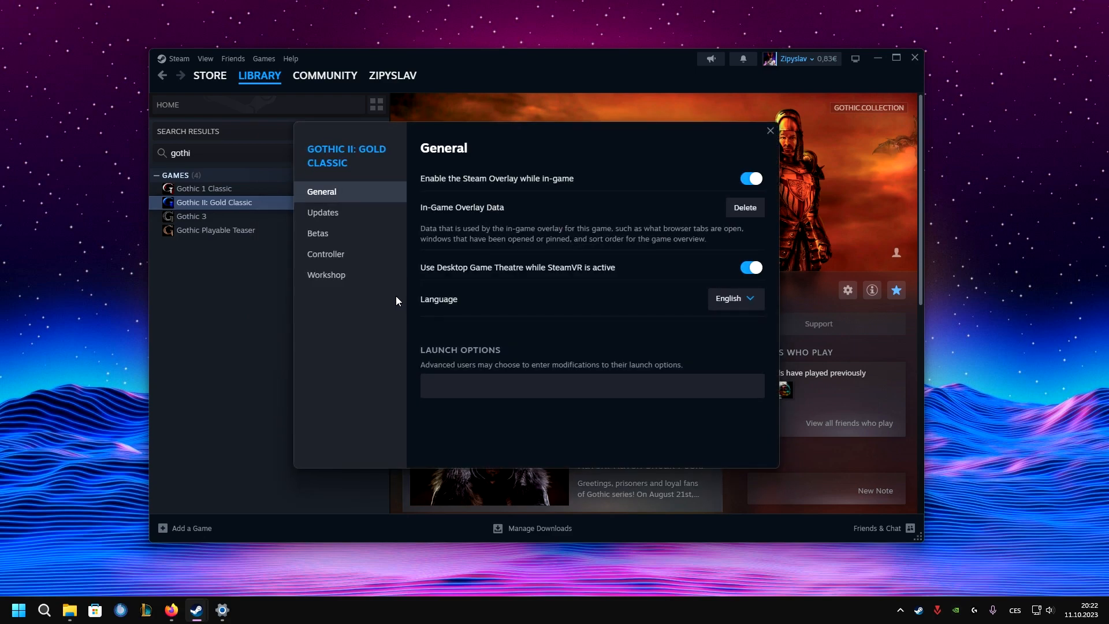
{"action": "left_click", "coordinate": [391, 243]}
{"action": "left_click", "coordinate": [745, 181]}
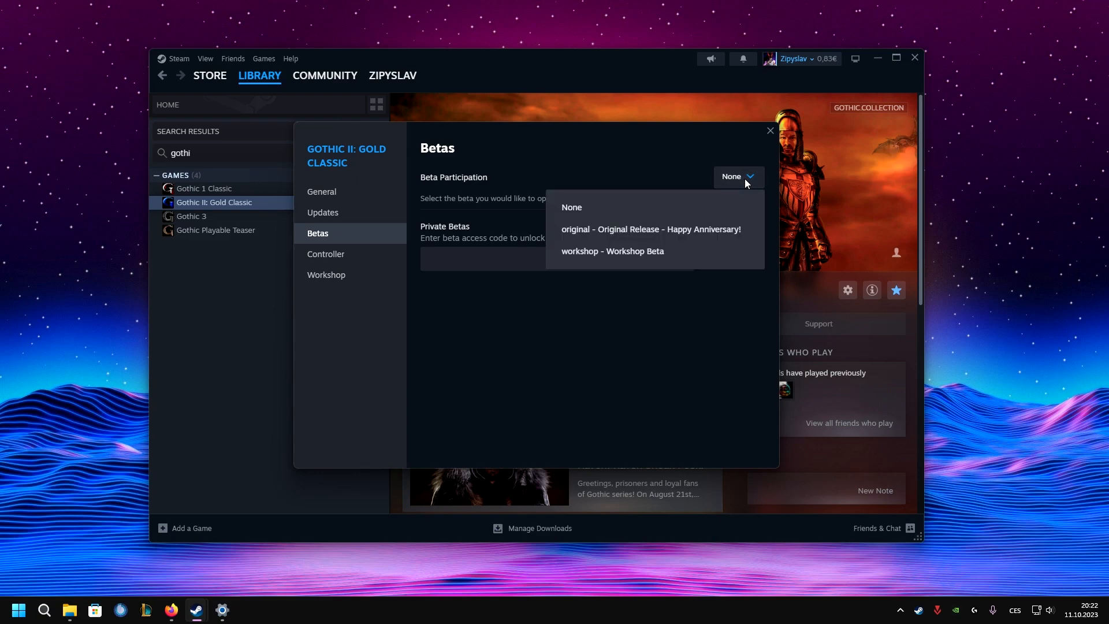
{"action": "left_click", "coordinate": [589, 237]}
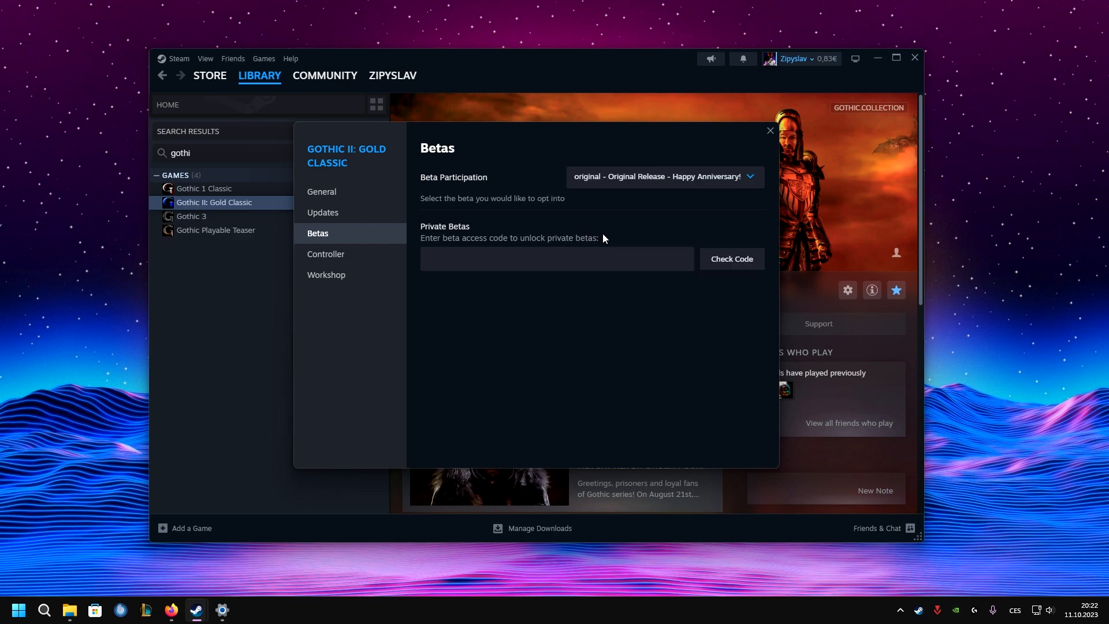
Review the available languages in the Gothic II: Gold Classic properties, keeping English, and close the properties.
{"action": "left_click", "coordinate": [376, 196]}
{"action": "left_click", "coordinate": [732, 299]}
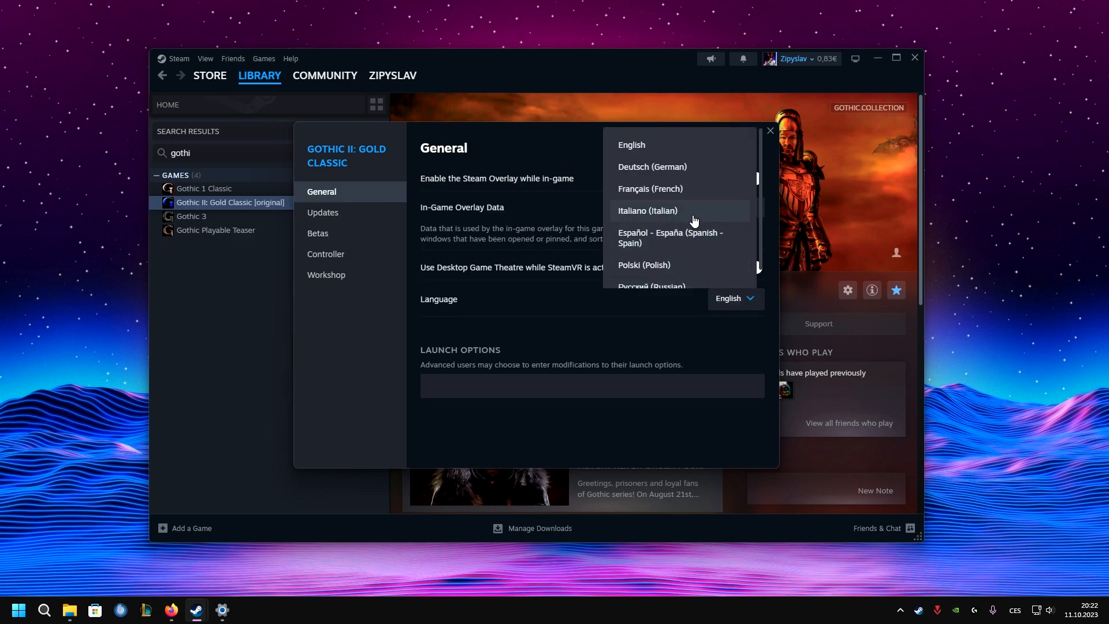
{"action": "scroll", "coordinate": [691, 234], "scroll_direction": "down", "scroll_amount": 1}
{"action": "scroll", "coordinate": [682, 238], "scroll_direction": "up", "scroll_amount": 1}
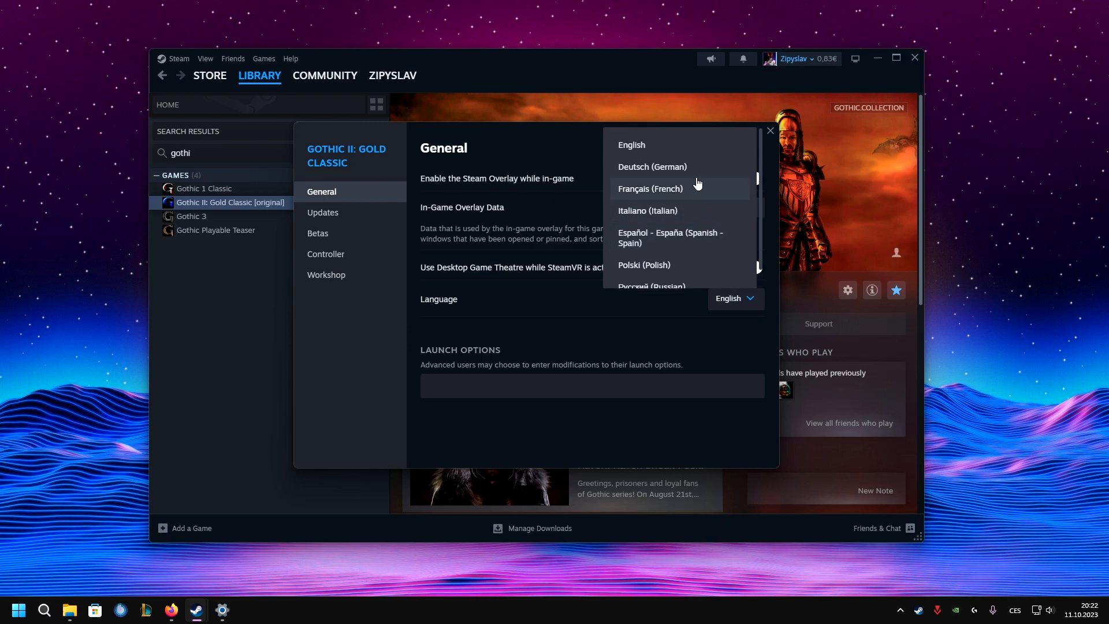
{"action": "left_click", "coordinate": [722, 168]}
{"action": "left_click", "coordinate": [769, 131]}
{"action": "right_click", "coordinate": [346, 204]}
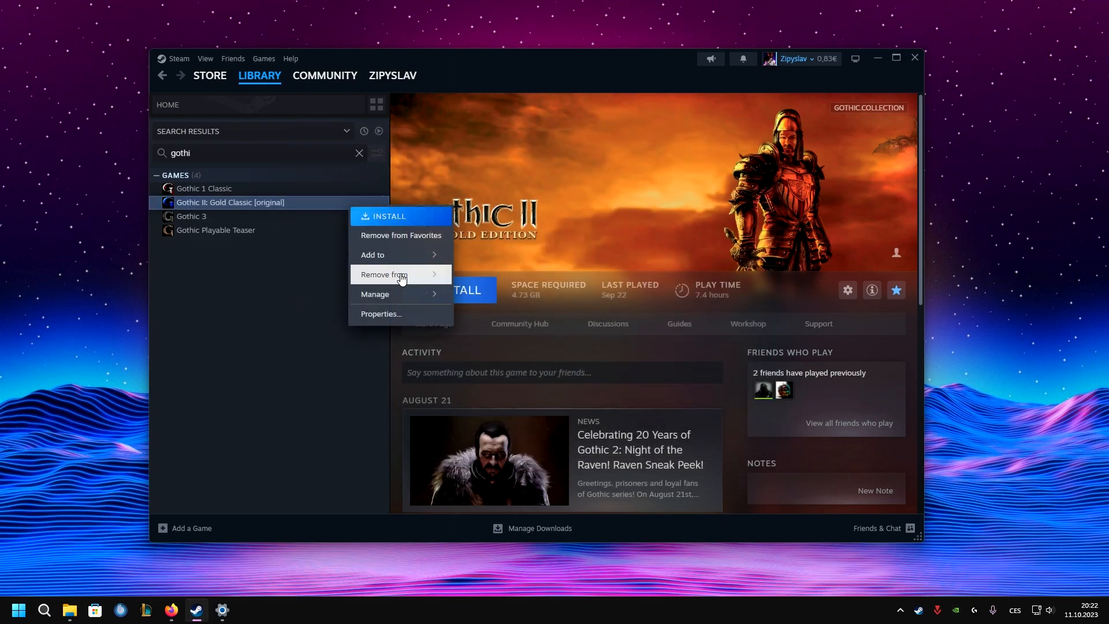
{"action": "left_click", "coordinate": [381, 315]}
{"action": "left_click", "coordinate": [770, 131]}
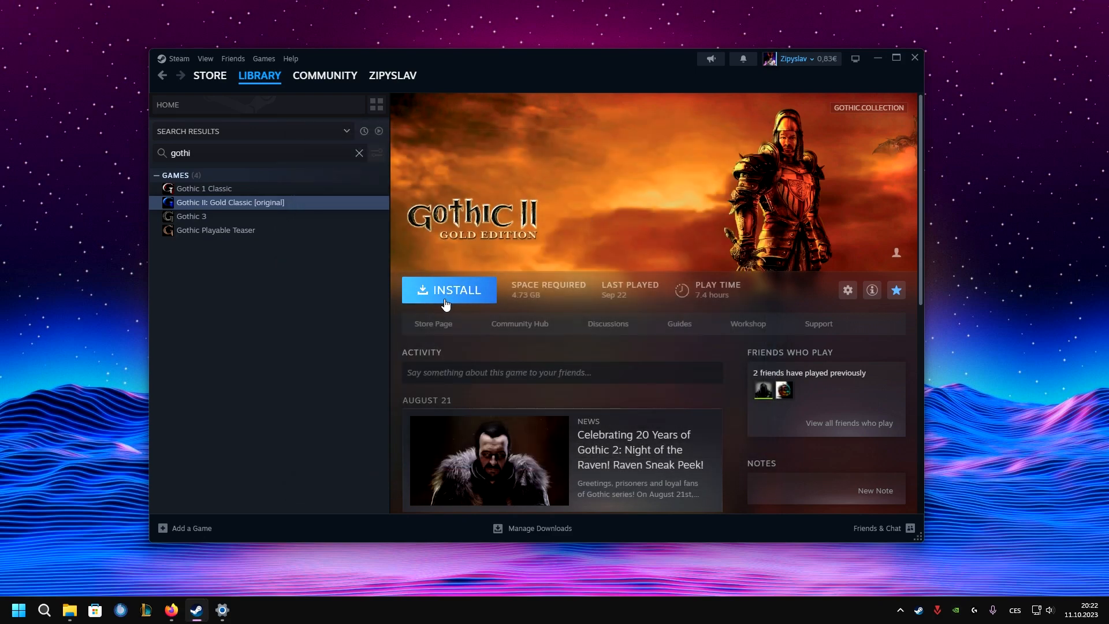
Install Gothic II: Gold Classic on Nový svazek (E:) with desktop and start menu shortcuts, and clear the library search.
{"action": "left_click", "coordinate": [431, 292]}
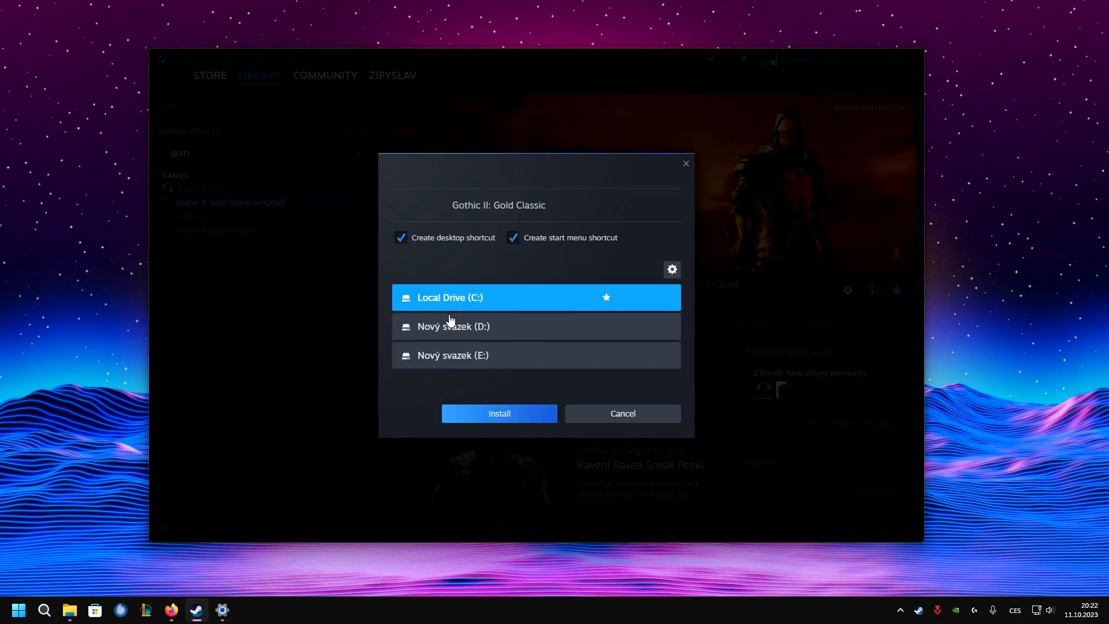
{"action": "left_click", "coordinate": [505, 364]}
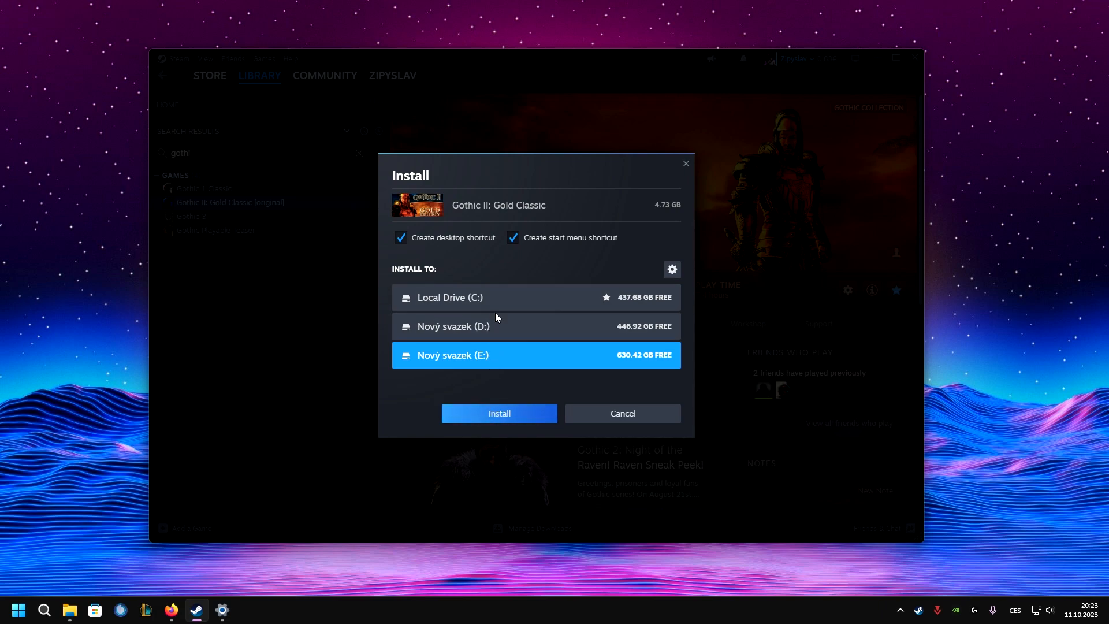
{"action": "left_click", "coordinate": [482, 414]}
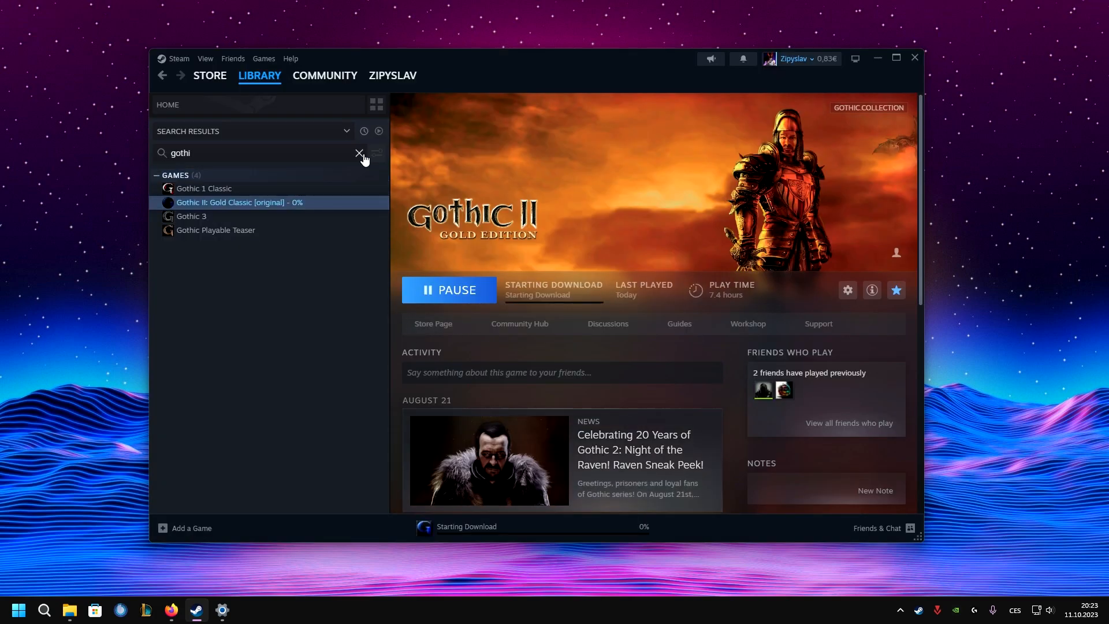
{"action": "left_click", "coordinate": [360, 154]}
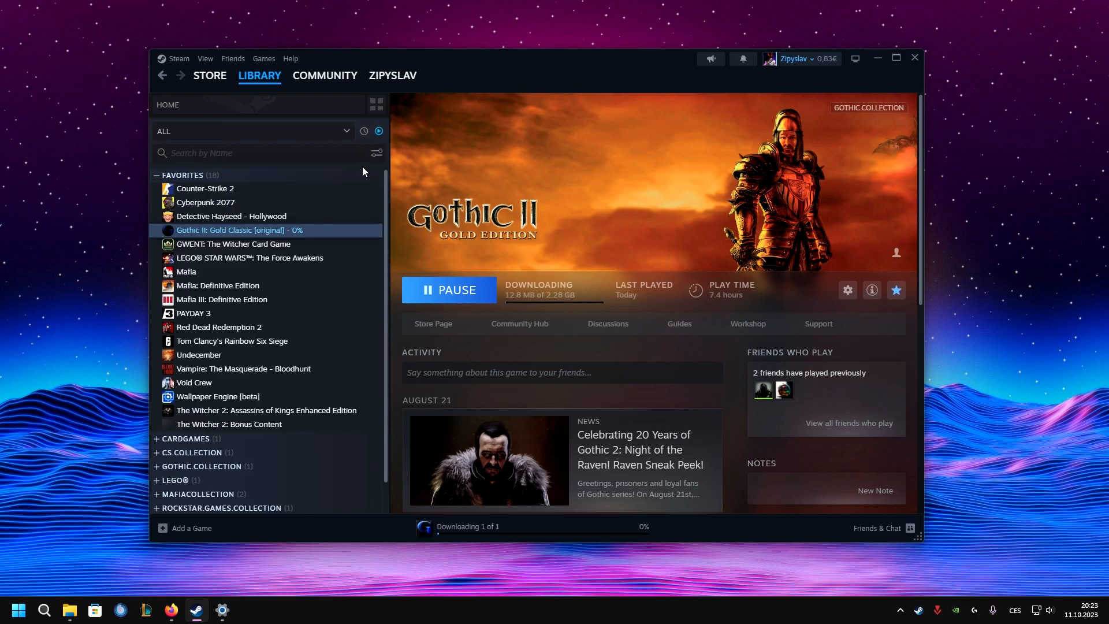
Check which beta branch is selected in the Gothic II: Gold Classic properties while the game downloads.
{"action": "right_click", "coordinate": [350, 232]}
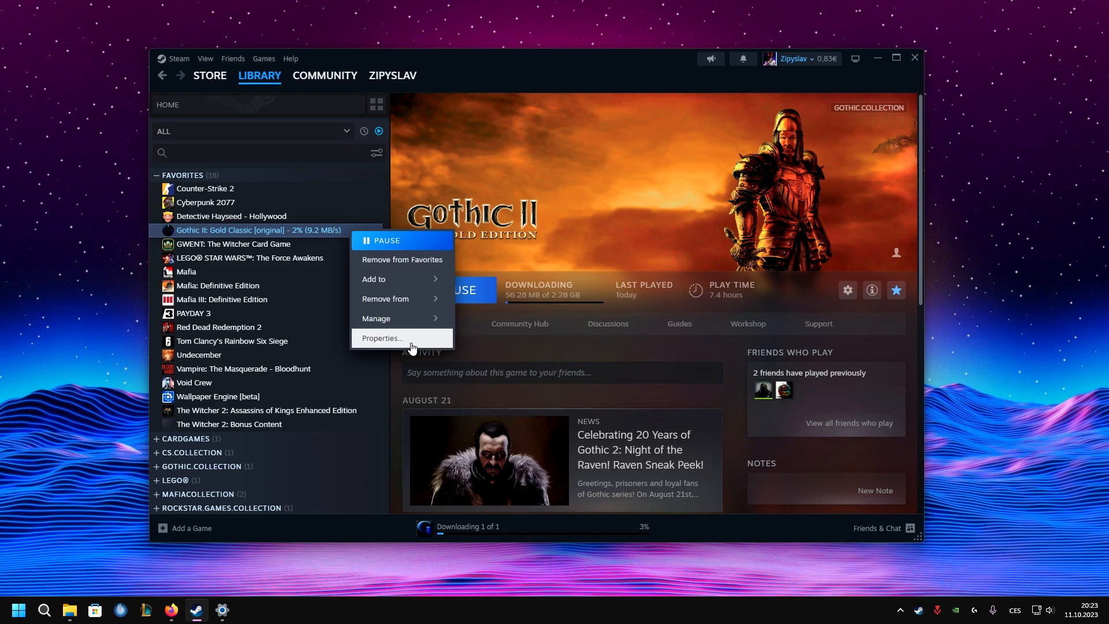
{"action": "left_click", "coordinate": [377, 300]}
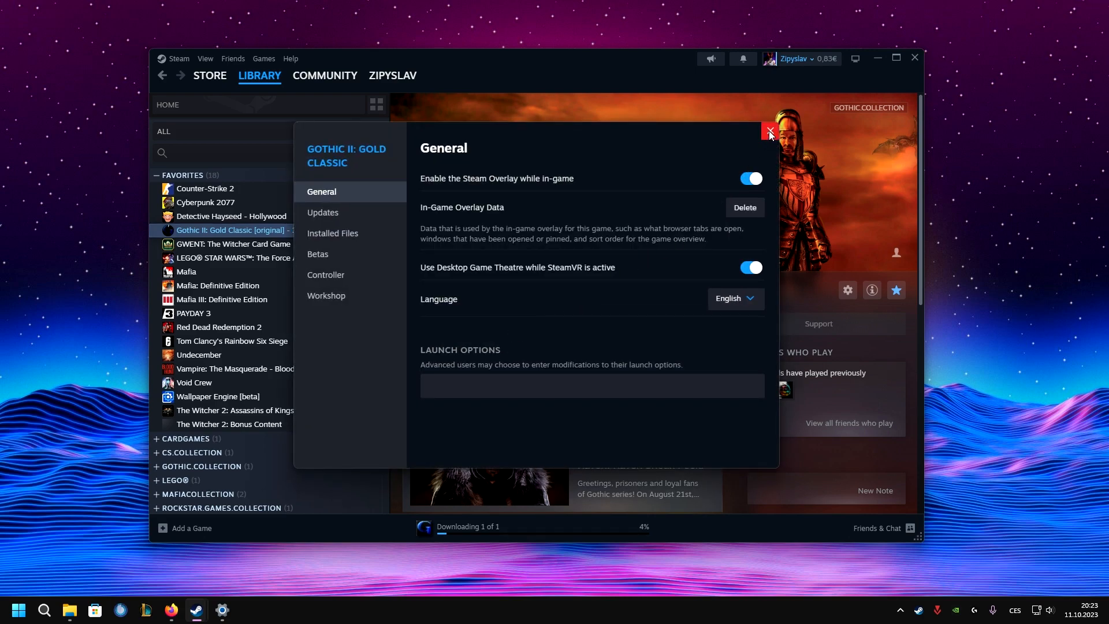
{"action": "left_click", "coordinate": [375, 253]}
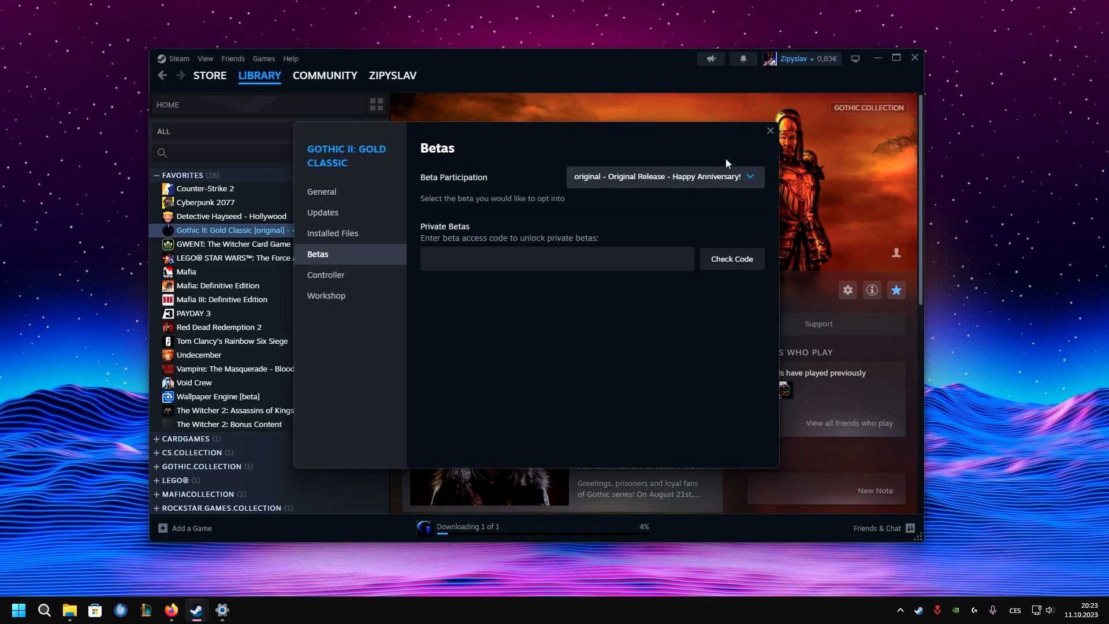
{"action": "left_click", "coordinate": [769, 133]}
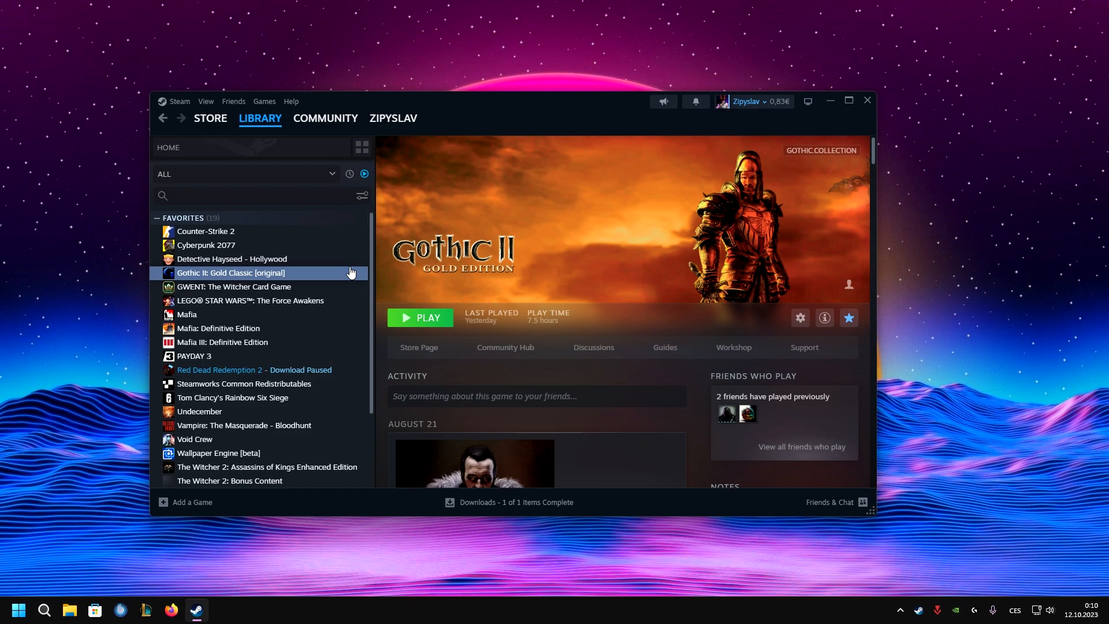
Check the subscribed Workshop item in the Gothic II: Gold Classic properties and set beta participation to "workshop - Workshop Beta".
{"action": "right_click", "coordinate": [350, 272]}
{"action": "left_click", "coordinate": [382, 373]}
{"action": "left_click", "coordinate": [344, 310]}
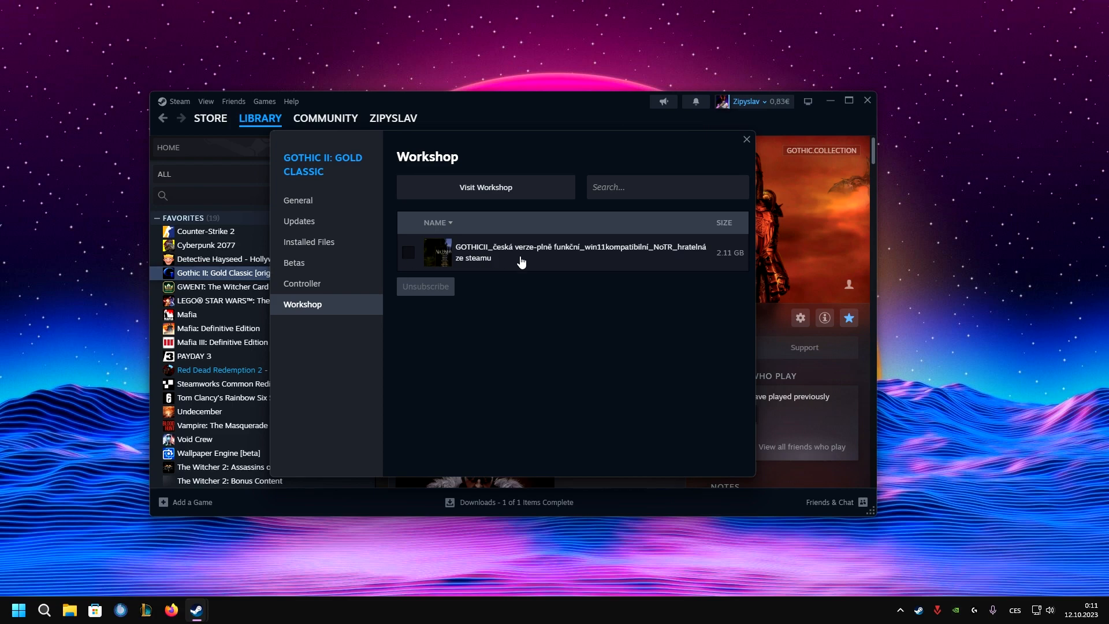
{"action": "left_click", "coordinate": [342, 265]}
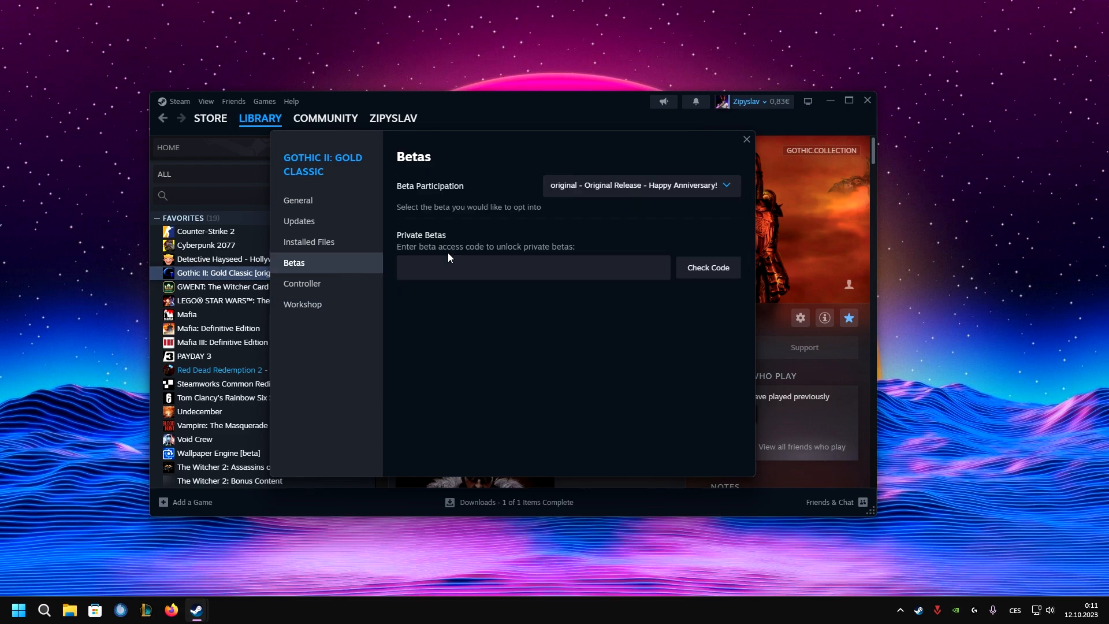
{"action": "left_click", "coordinate": [693, 184]}
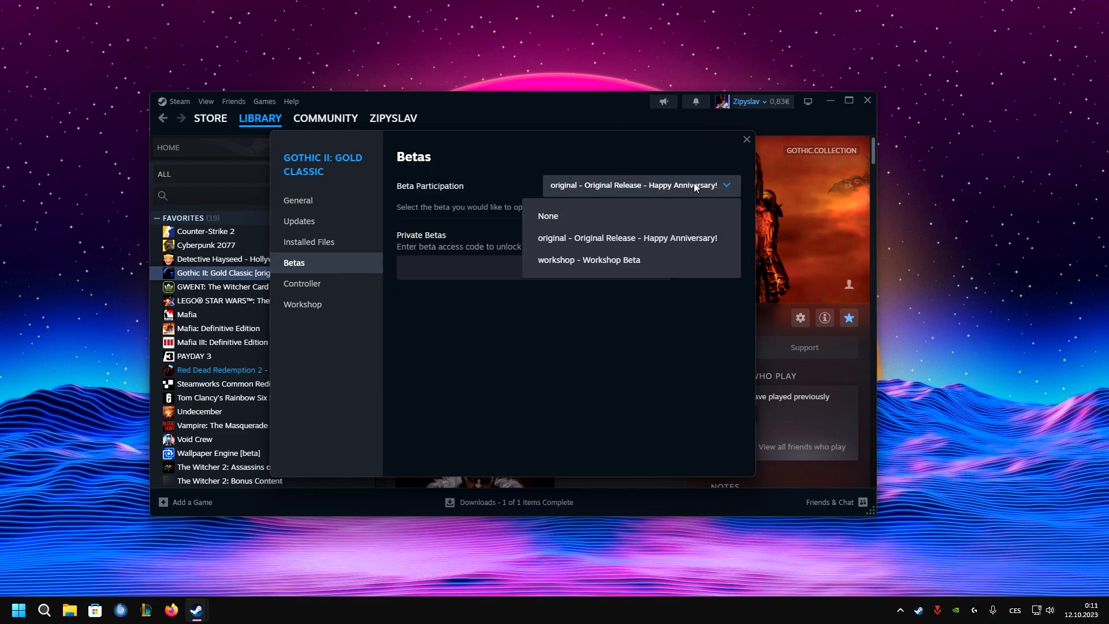
{"action": "left_click", "coordinate": [578, 265]}
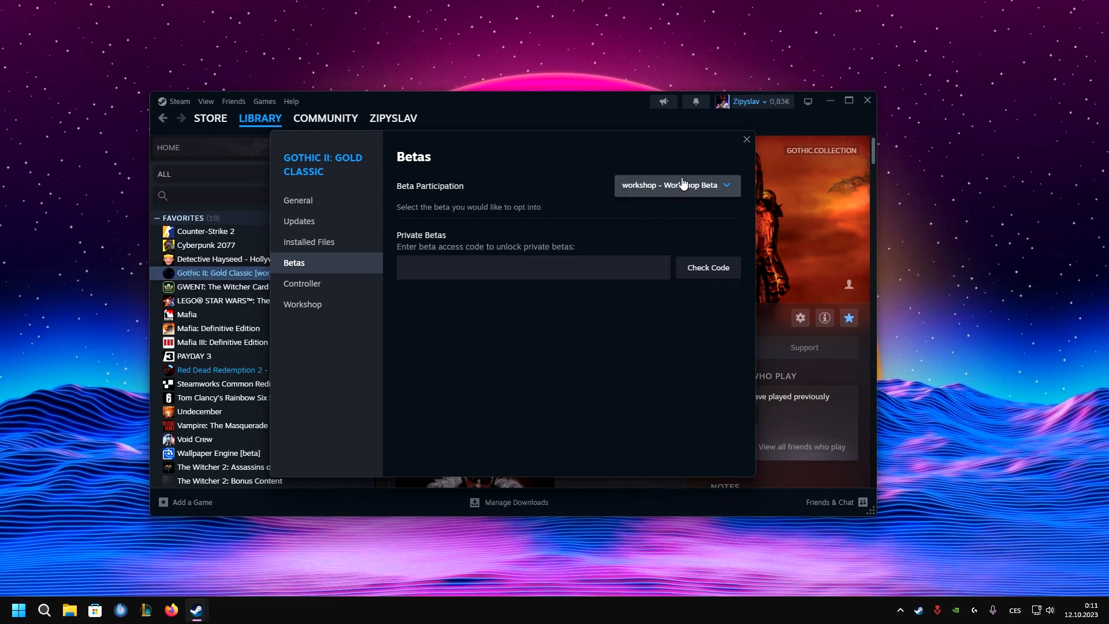
{"action": "left_click", "coordinate": [748, 140]}
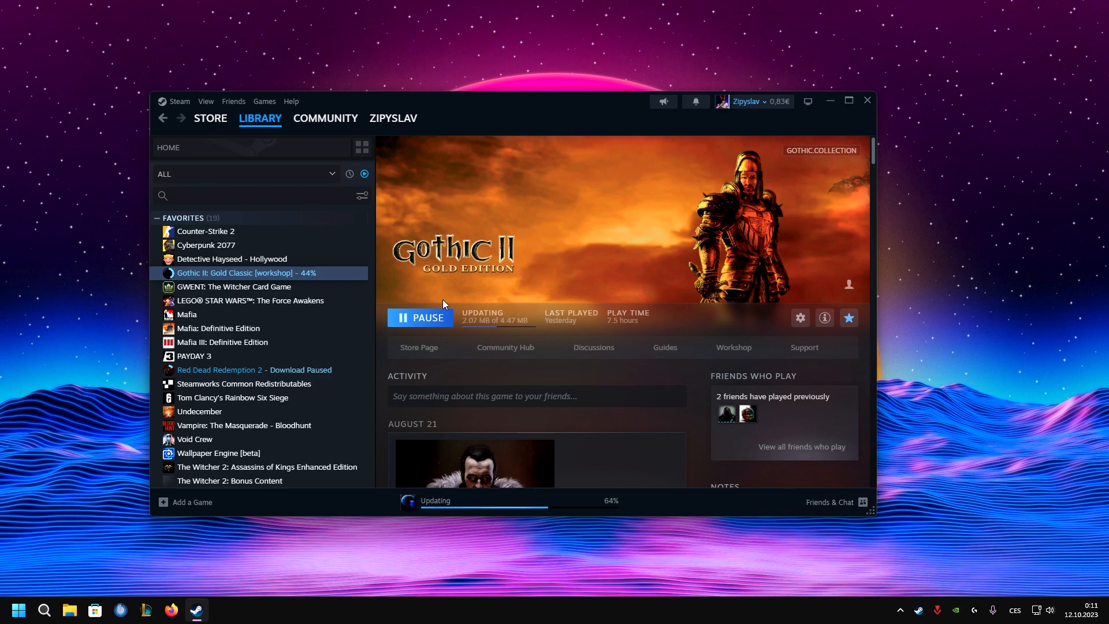
Start the Gothic Steam Workshop Launcher, disable and re-enable the GOTHICII_česká verze mod, and close the launcher.
{"action": "left_click", "coordinate": [402, 321]}
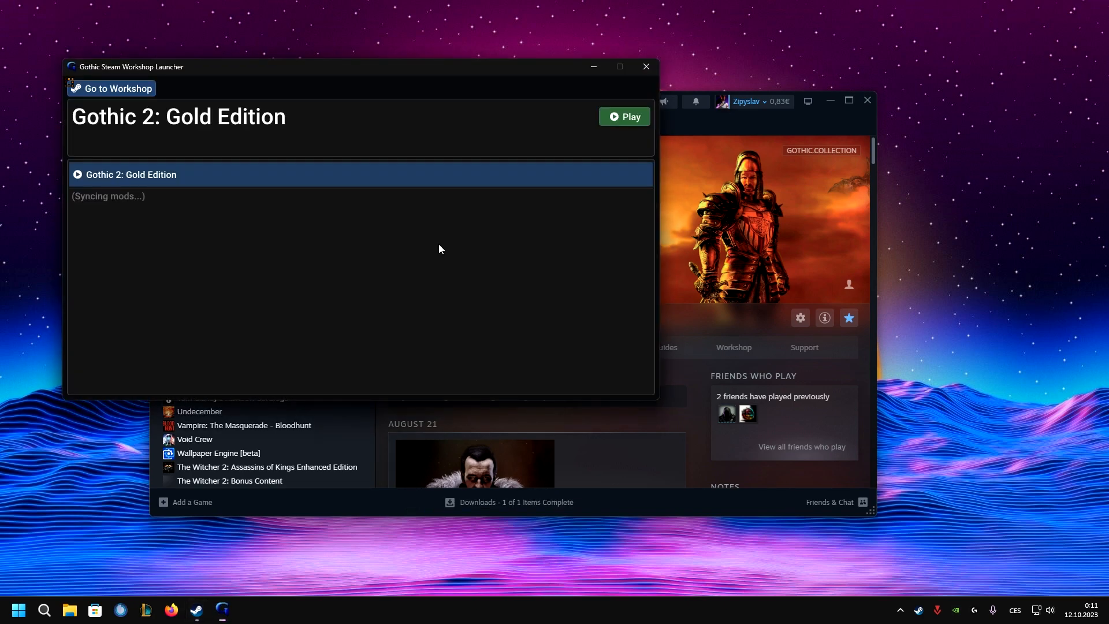
{"action": "left_click", "coordinate": [262, 201]}
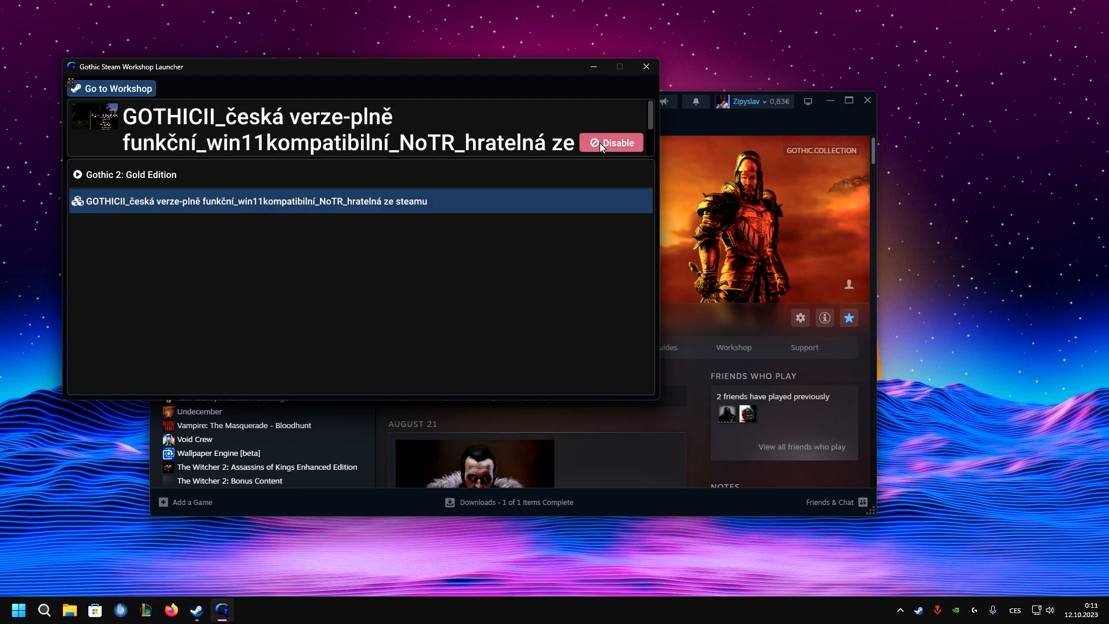
{"action": "left_click", "coordinate": [600, 143]}
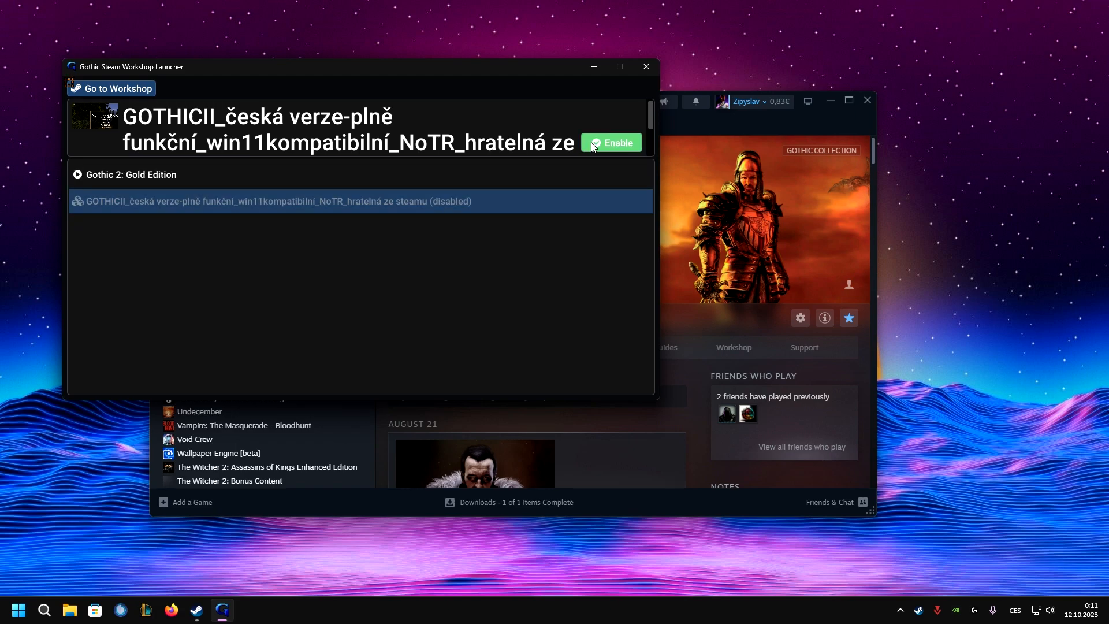
{"action": "left_click", "coordinate": [611, 143]}
{"action": "left_click", "coordinate": [646, 67]}
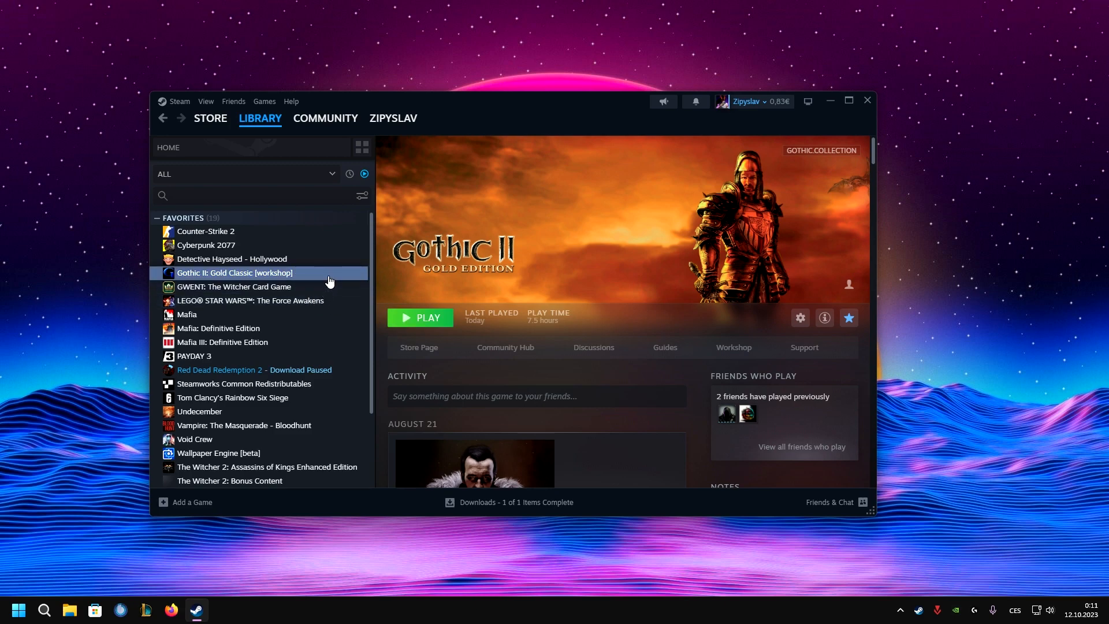
Set automatic updates for Gothic II: Gold Classic to "Only update this game when I launch it".
{"action": "right_click", "coordinate": [322, 274]}
{"action": "left_click", "coordinate": [369, 394]}
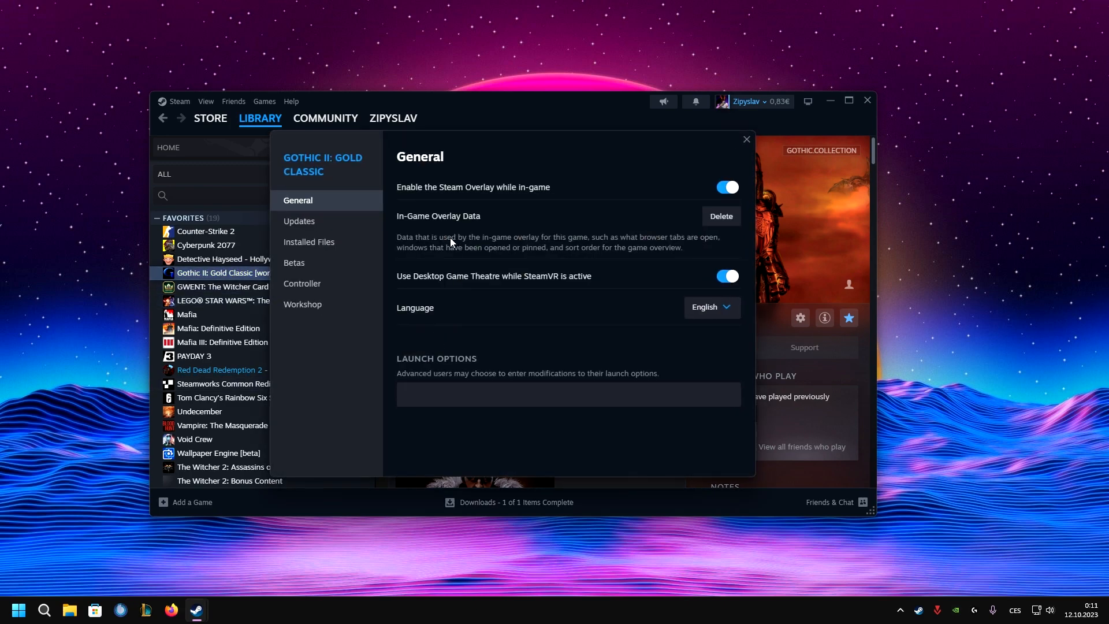
{"action": "left_click", "coordinate": [298, 221]}
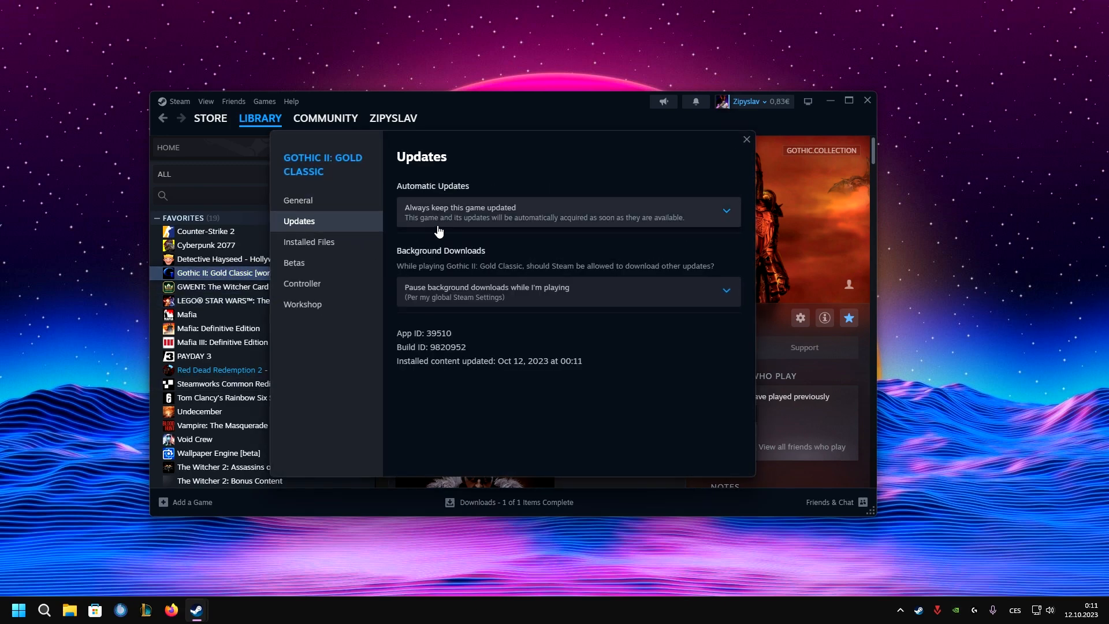
{"action": "left_click", "coordinate": [504, 227]}
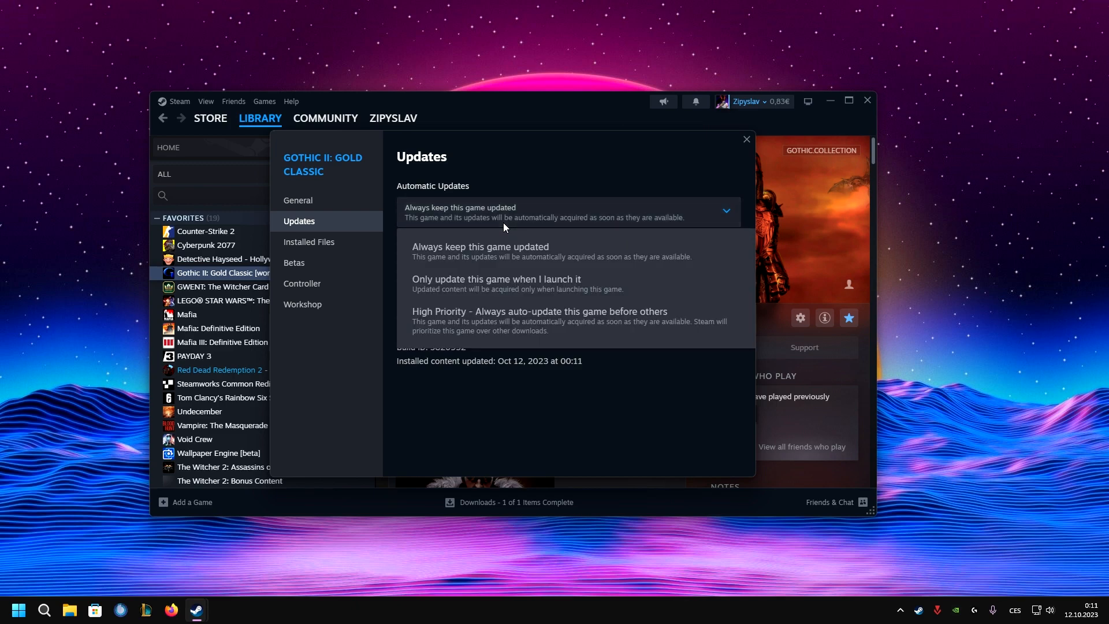
{"action": "left_click", "coordinate": [454, 294]}
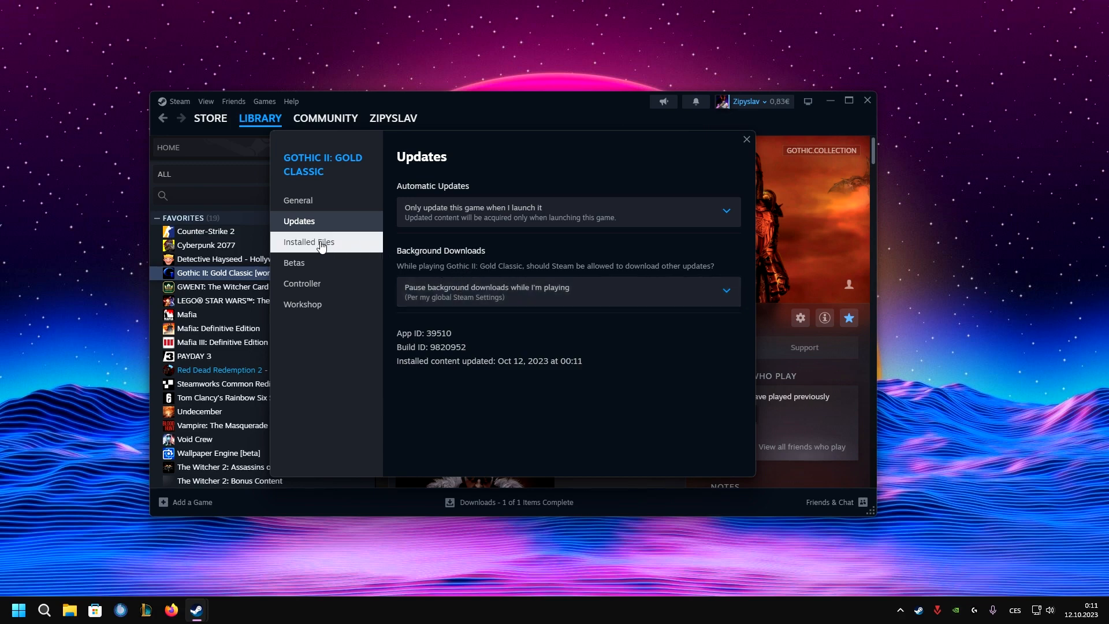
Set beta participation for Gothic II: Gold Classic to "None" and close the game's properties.
{"action": "left_click", "coordinate": [300, 262]}
{"action": "left_click", "coordinate": [647, 188]}
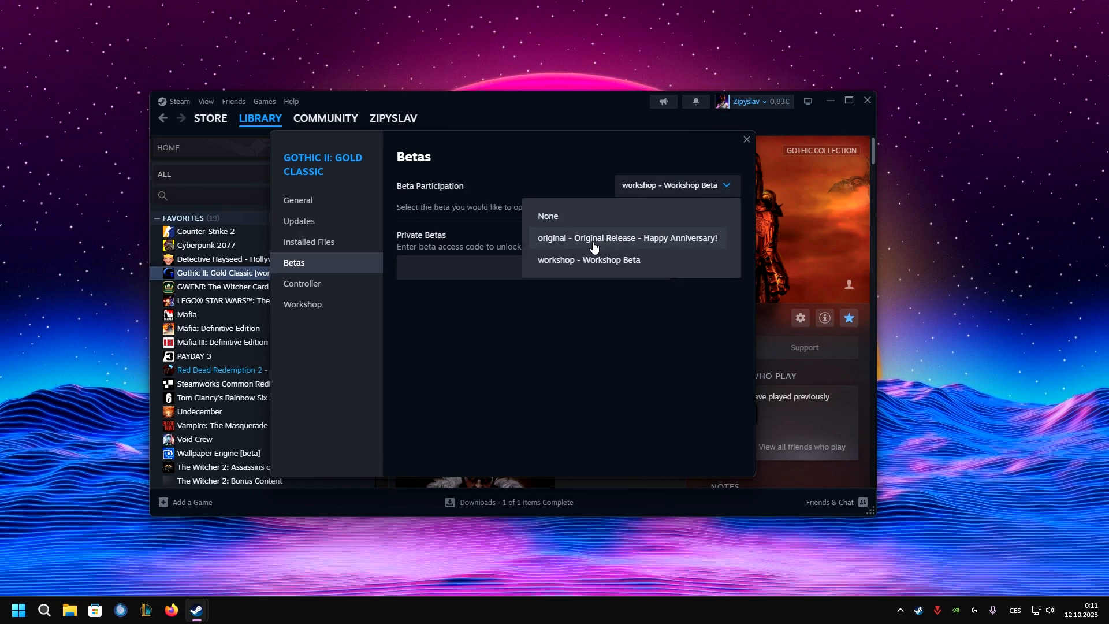
{"action": "left_click", "coordinate": [546, 215]}
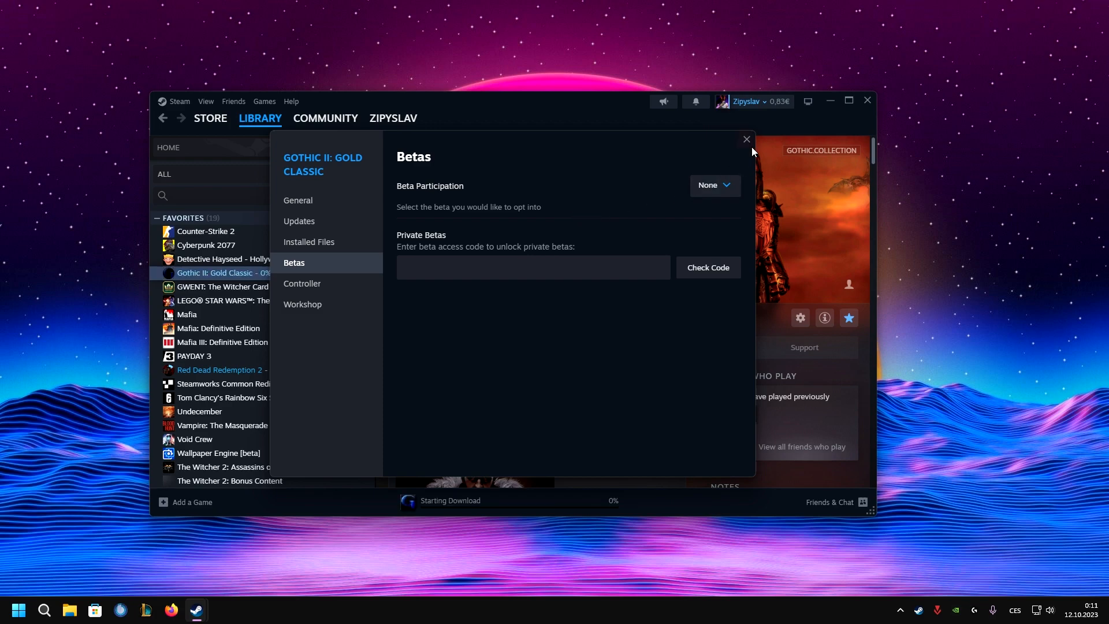
{"action": "left_click", "coordinate": [747, 140]}
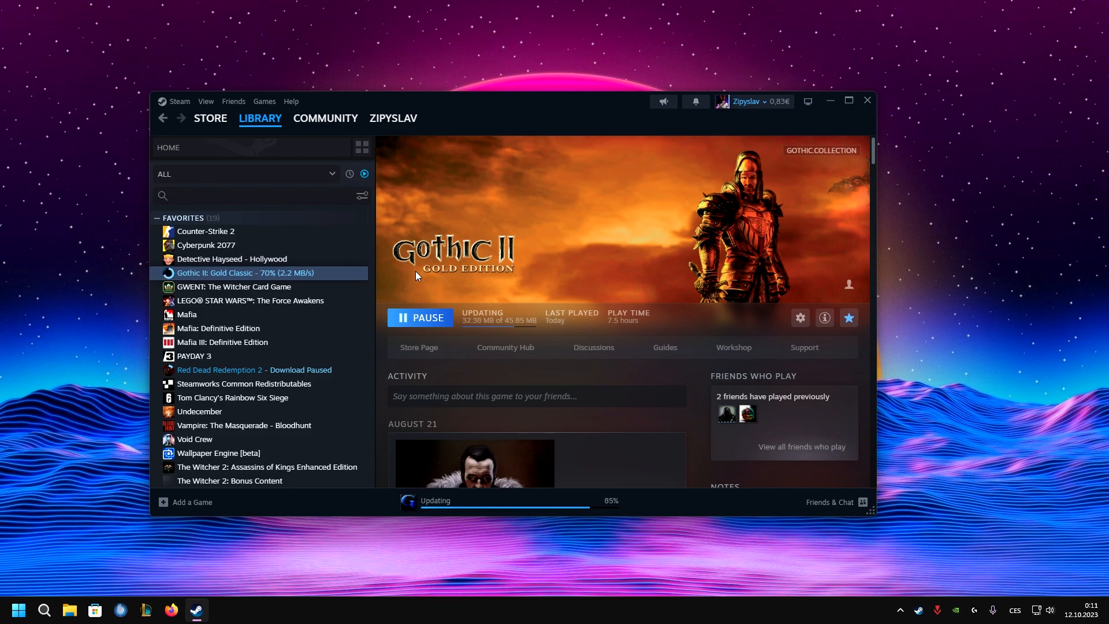
{"action": "right_click", "coordinate": [339, 273]}
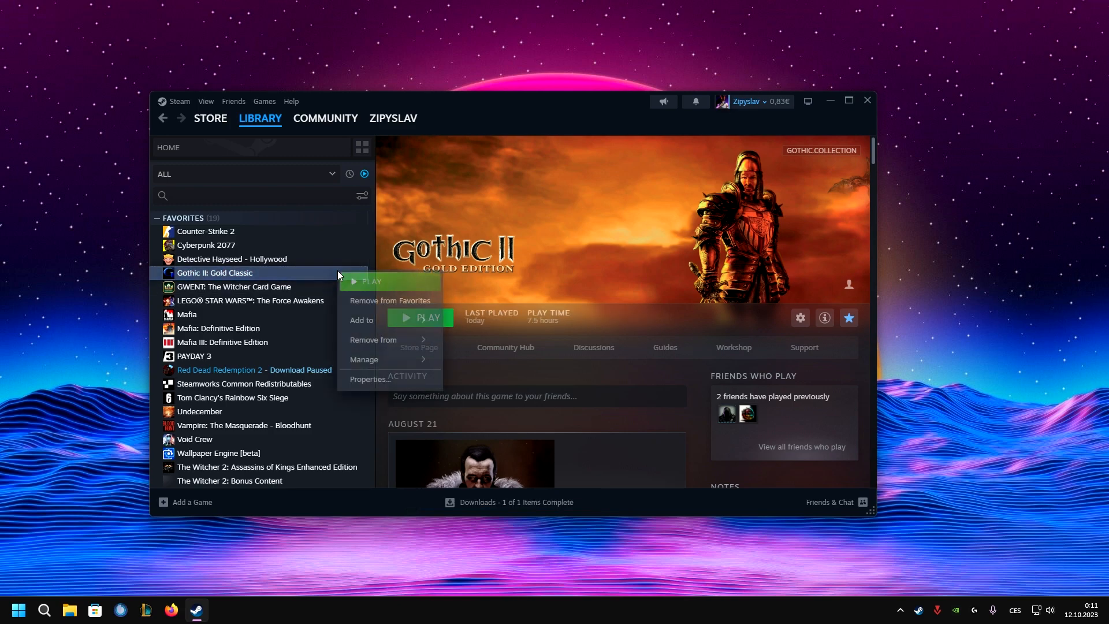
{"action": "mouse_move", "coordinate": [369, 359]}
{"action": "left_click", "coordinate": [479, 379]}
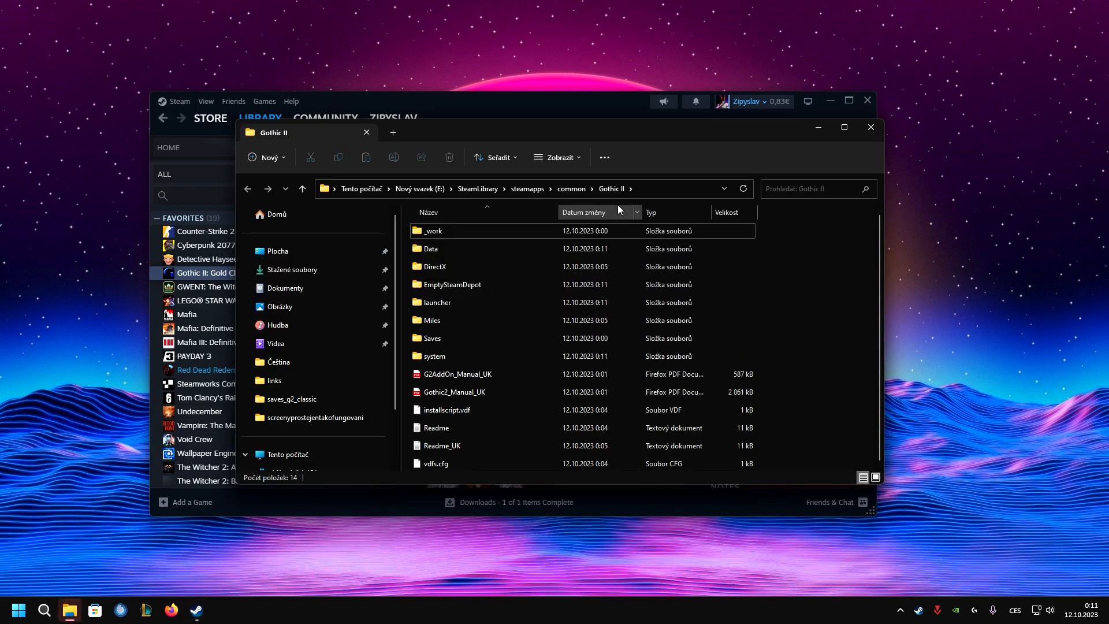
{"action": "left_click_drag", "start_coordinate": [584, 130], "coordinate": [839, 168]}
{"action": "left_click", "coordinate": [771, 222]}
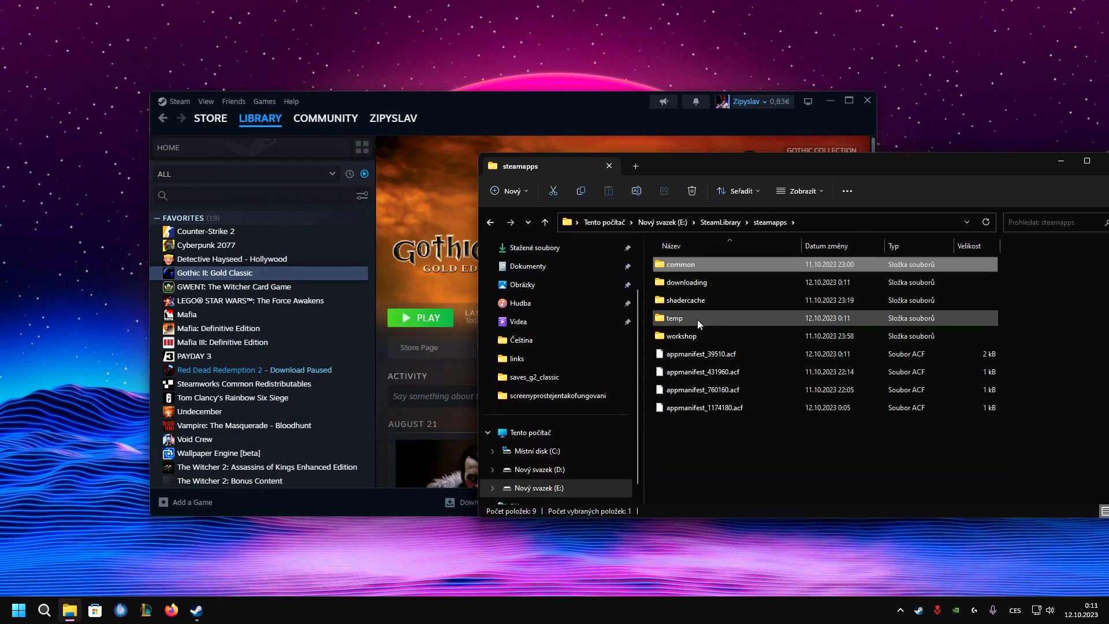
{"action": "double_click", "coordinate": [697, 337]}
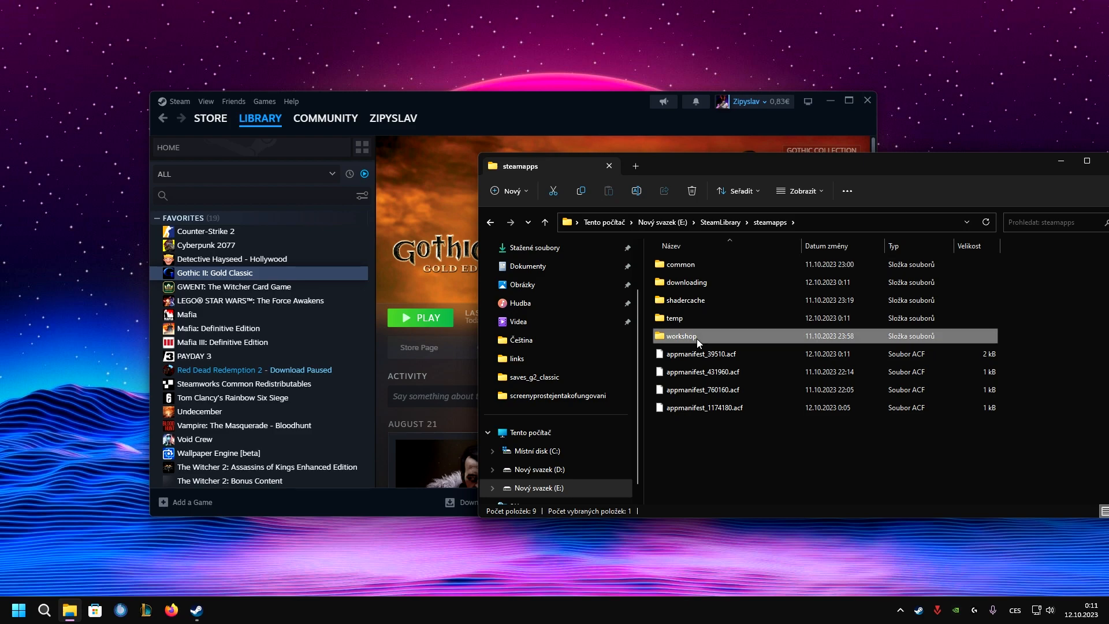
{"action": "double_click", "coordinate": [696, 268]}
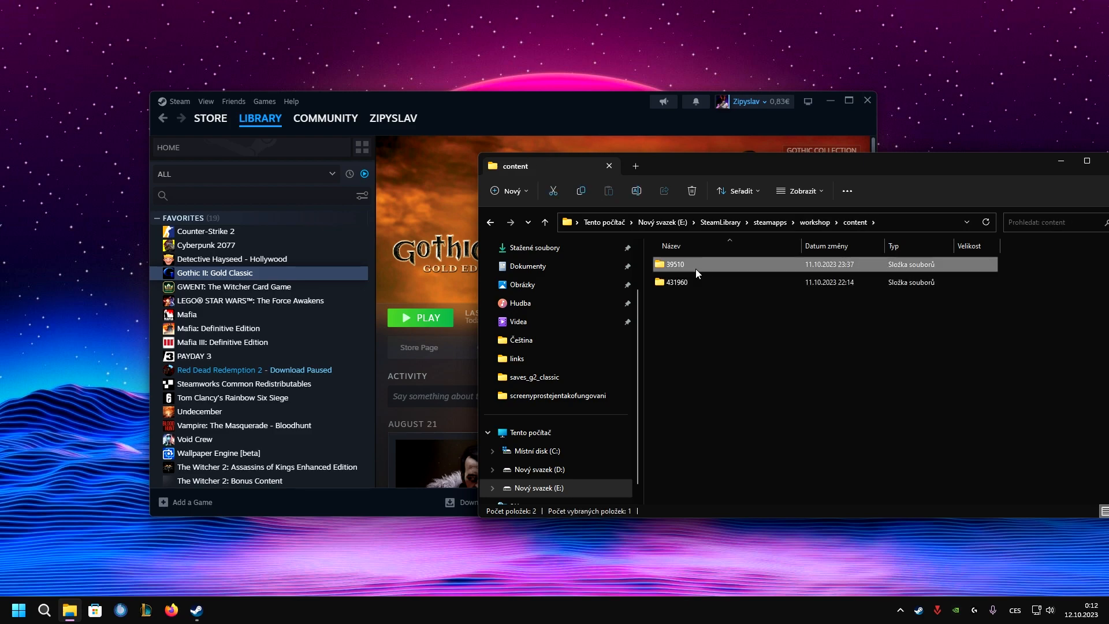
{"action": "double_click", "coordinate": [695, 269]}
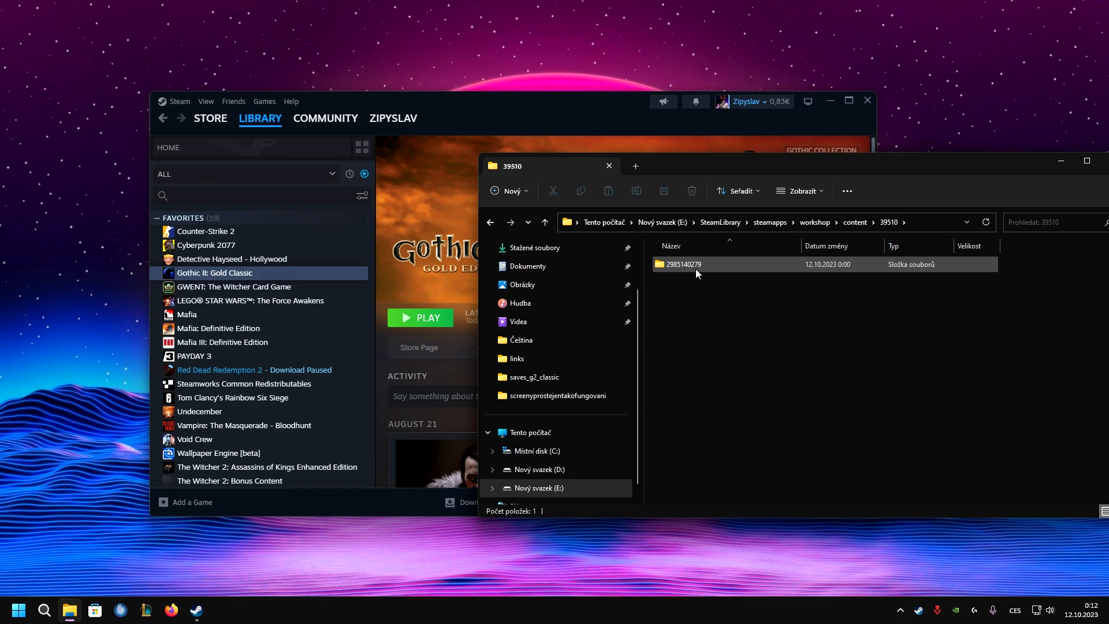
{"action": "double_click", "coordinate": [695, 269]}
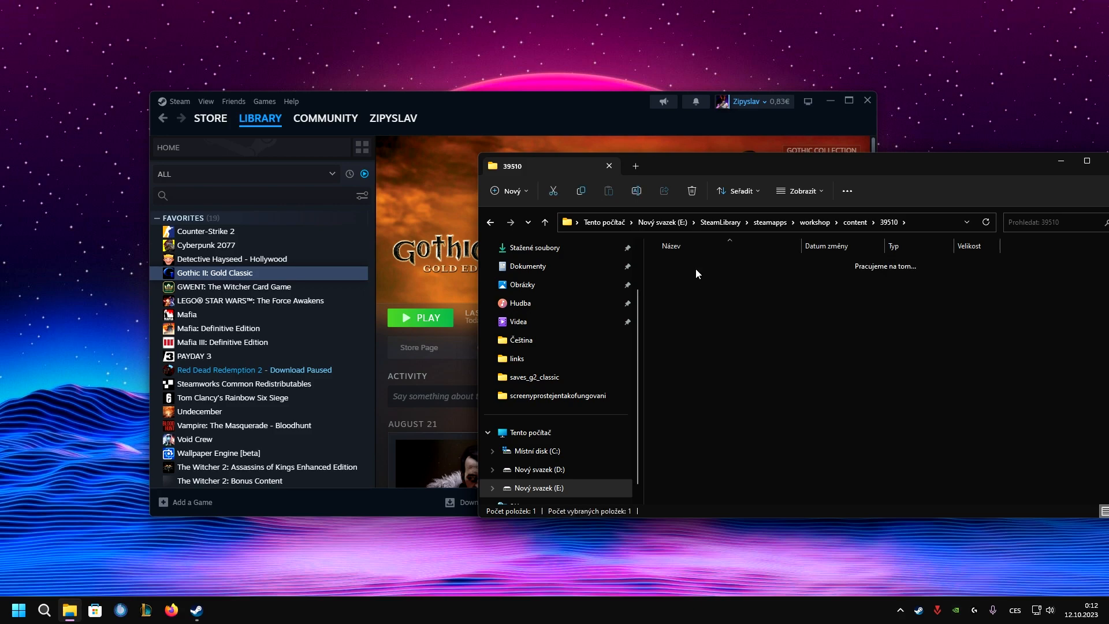
{"action": "scroll", "coordinate": [988, 313], "scroll_direction": "up", "scroll_amount": 7}
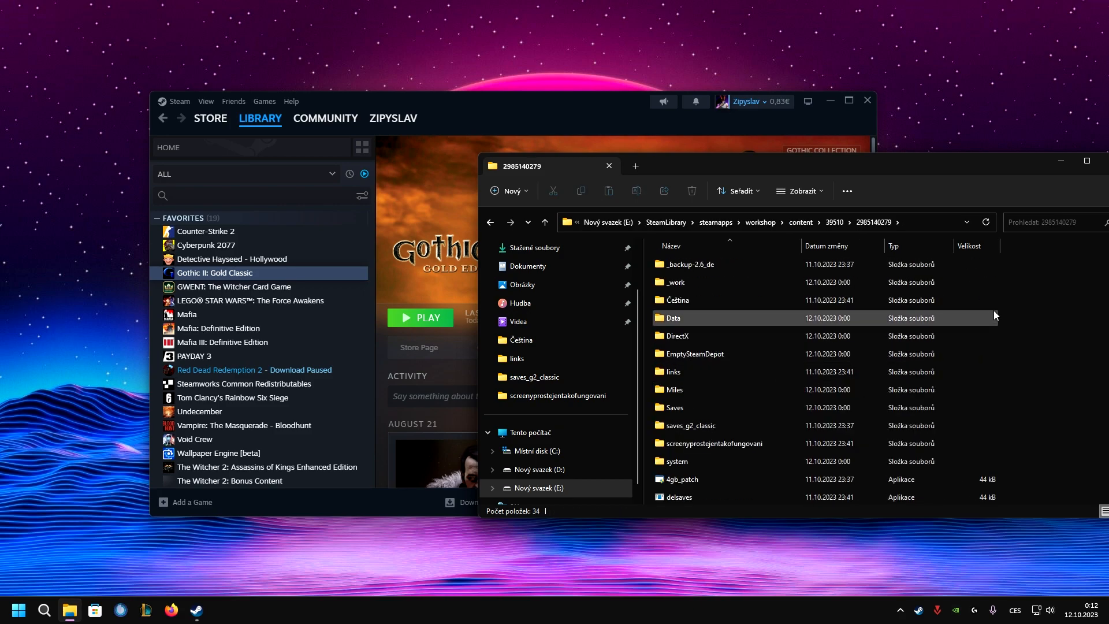
{"action": "left_click_drag", "start_coordinate": [1044, 265], "coordinate": [664, 497]}
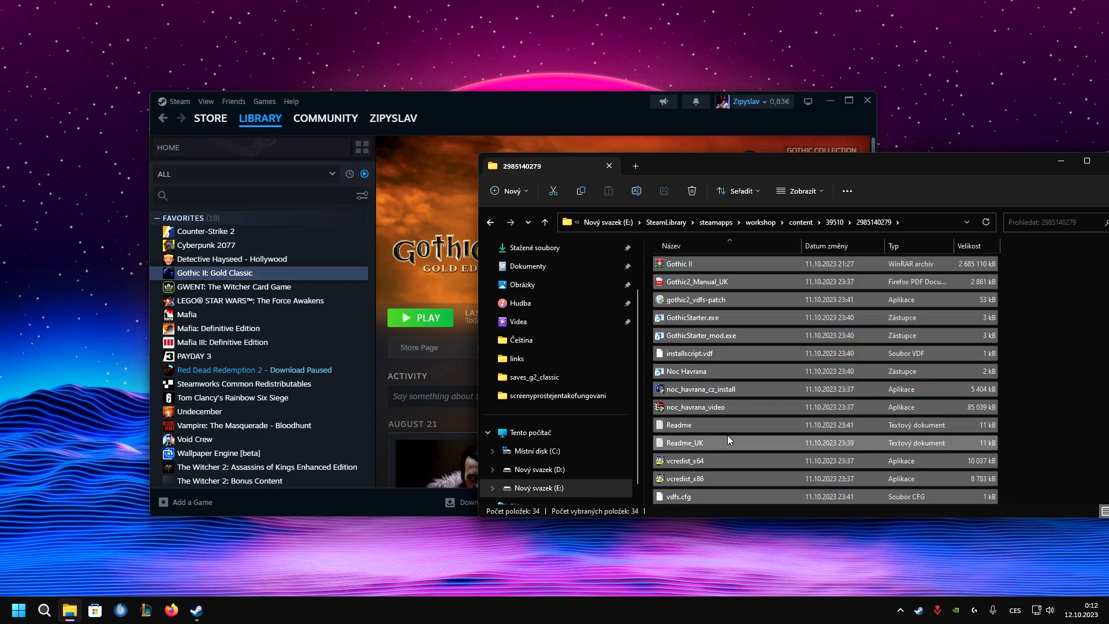
{"action": "scroll", "coordinate": [728, 392], "scroll_direction": "up", "scroll_amount": 2}
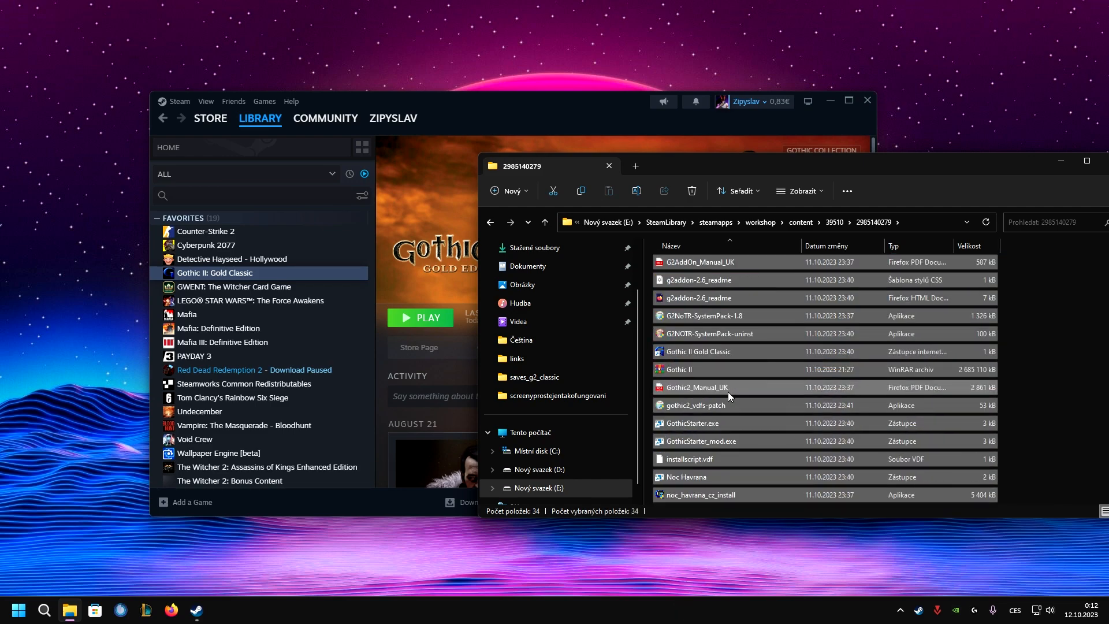
{"action": "left_click", "coordinate": [684, 373], "text": "ctrl"}
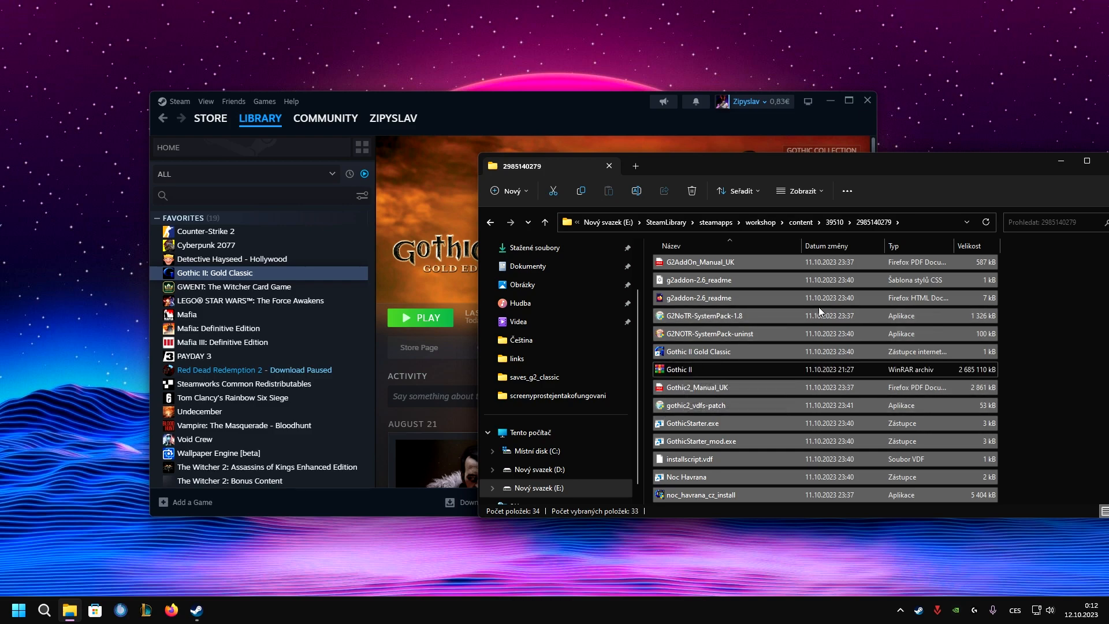
Return to the steamapps folder and open the game's installation folder common\Gothic II.
{"action": "left_click", "coordinate": [495, 227]}
{"action": "left_click", "coordinate": [496, 227]}
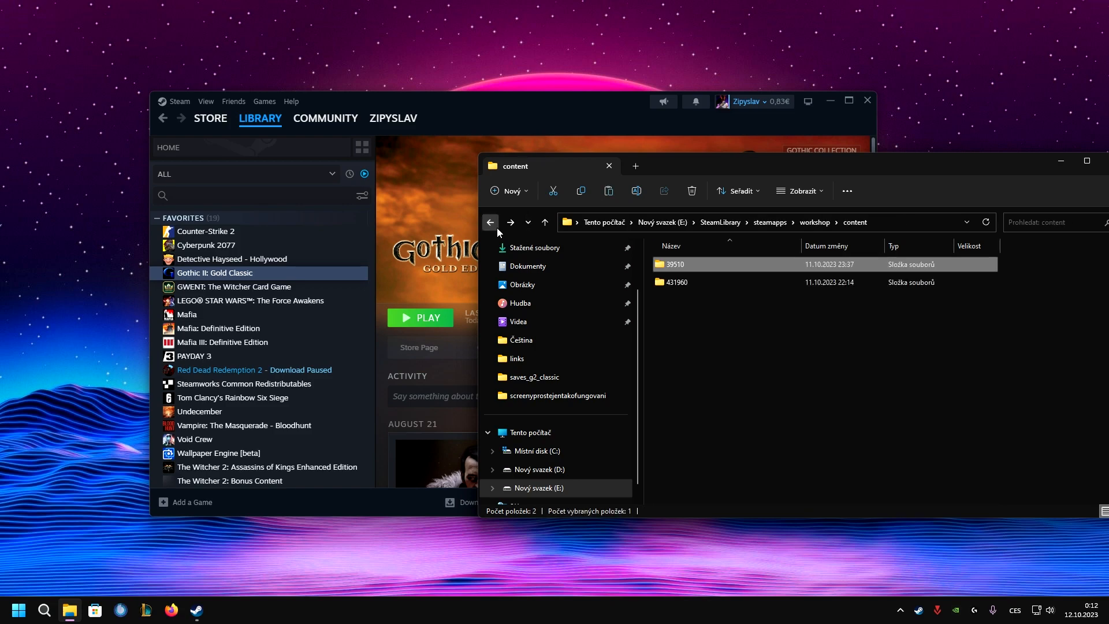
{"action": "left_click", "coordinate": [496, 226]}
{"action": "left_click", "coordinate": [495, 226]}
{"action": "double_click", "coordinate": [675, 266]}
{"action": "double_click", "coordinate": [675, 278]}
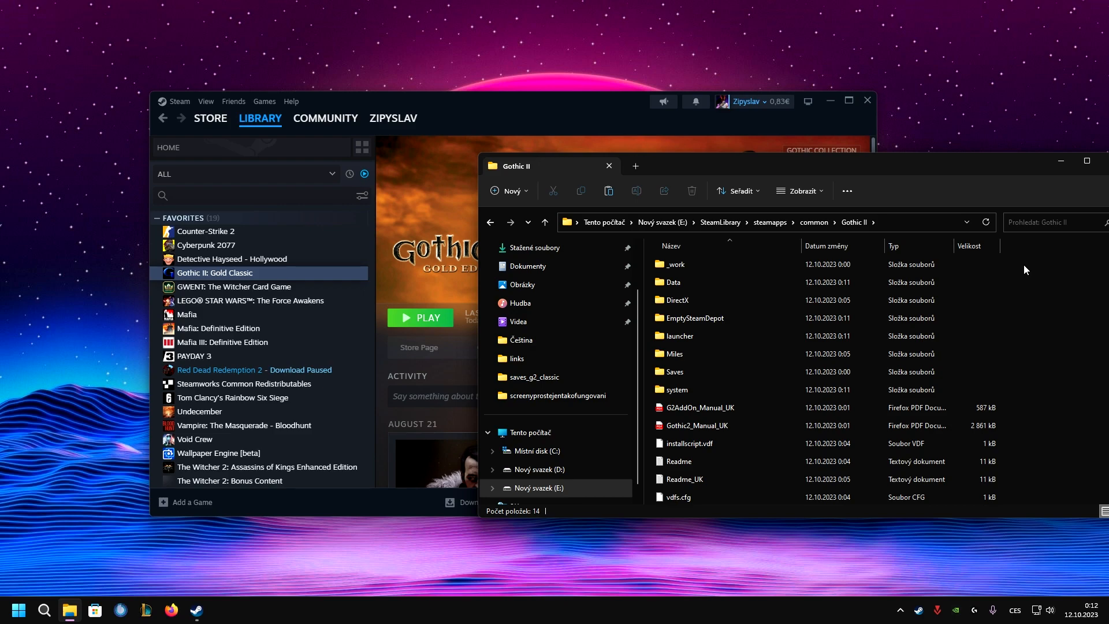
Delete all files and folders inside steamapps\common\Gothic II.
{"action": "left_click_drag", "start_coordinate": [1025, 265], "coordinate": [698, 594]}
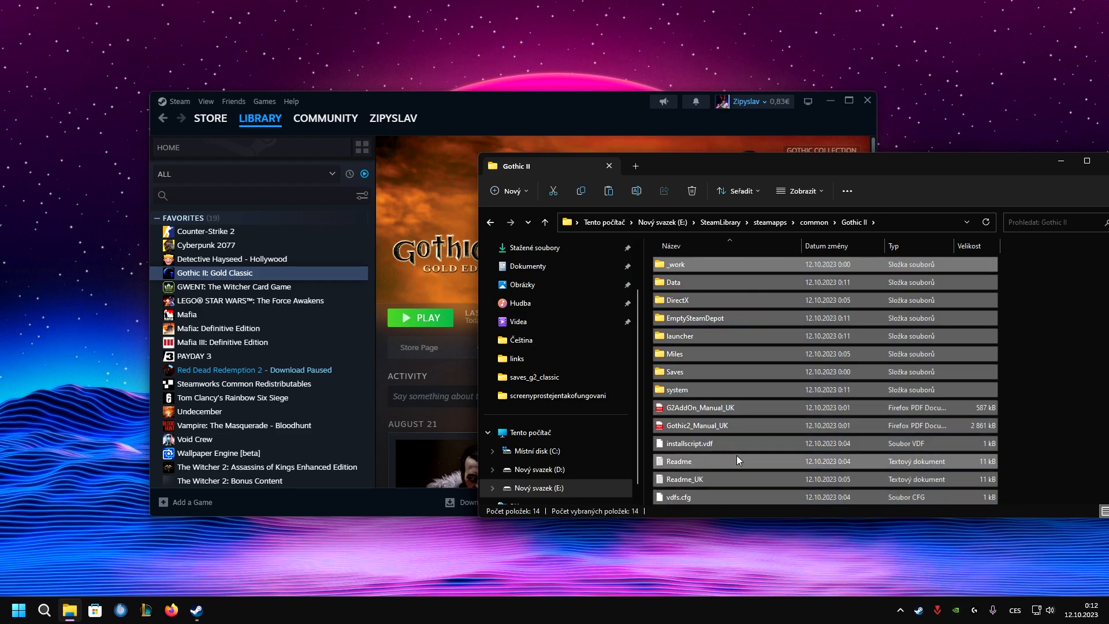
{"action": "left_click_drag", "start_coordinate": [748, 165], "coordinate": [650, 144]}
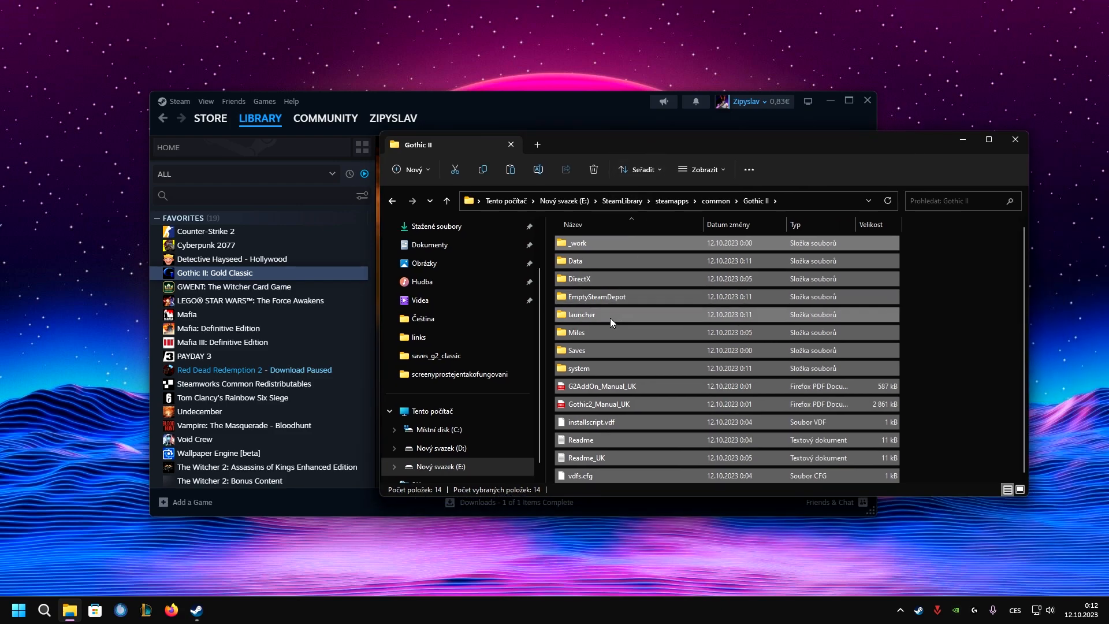
{"action": "right_click", "coordinate": [610, 317]}
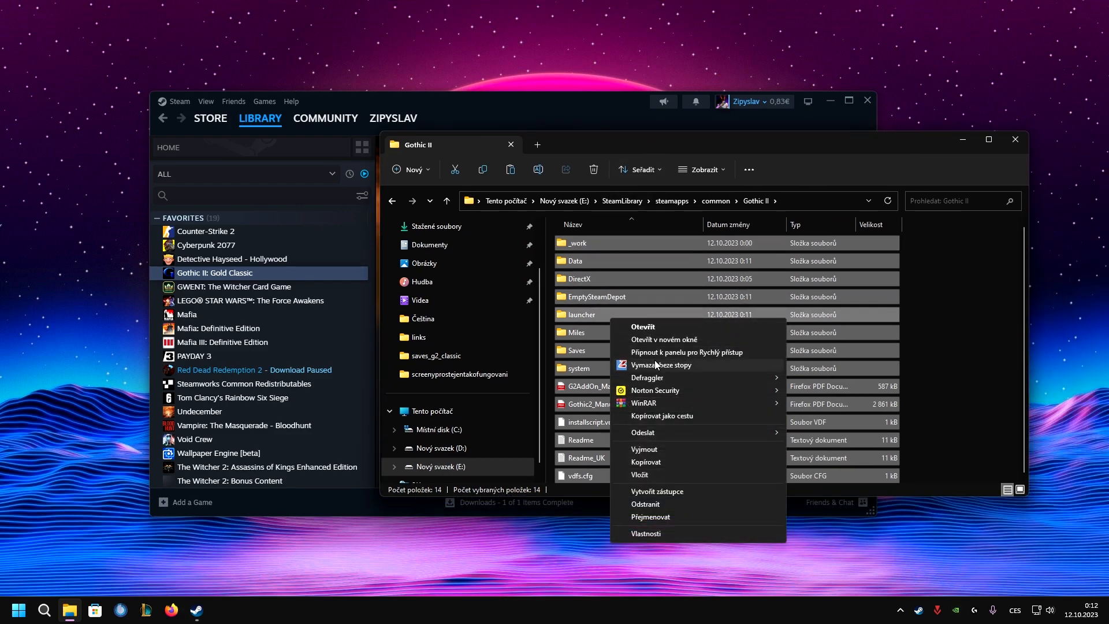
{"action": "left_click", "coordinate": [931, 365]}
{"action": "left_click_drag", "start_coordinate": [951, 240], "coordinate": [674, 525]}
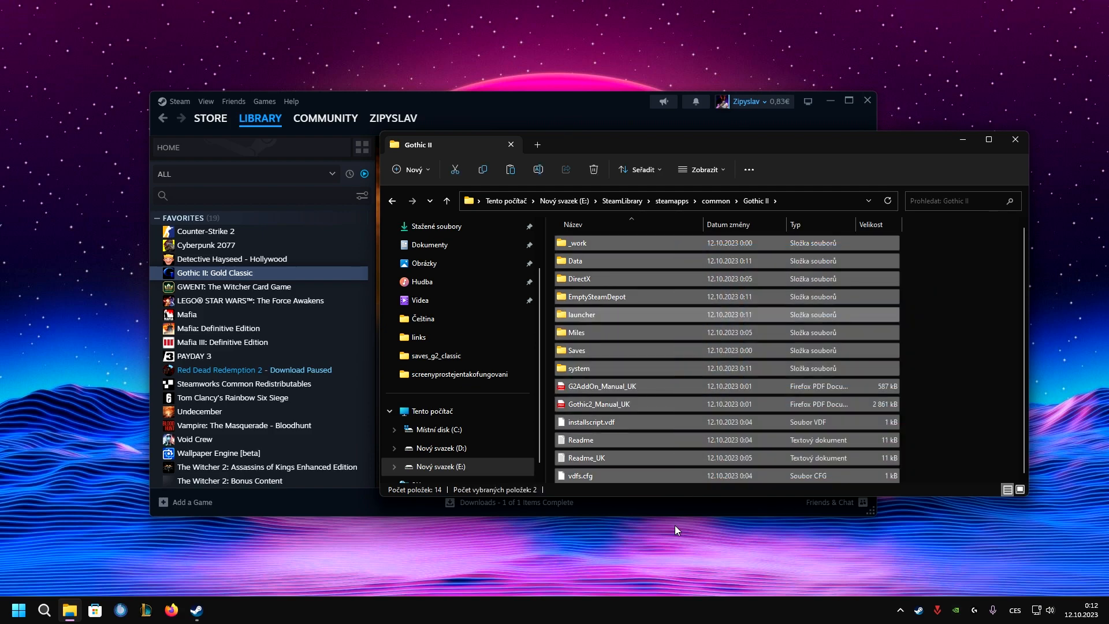
{"action": "right_click", "coordinate": [608, 333]}
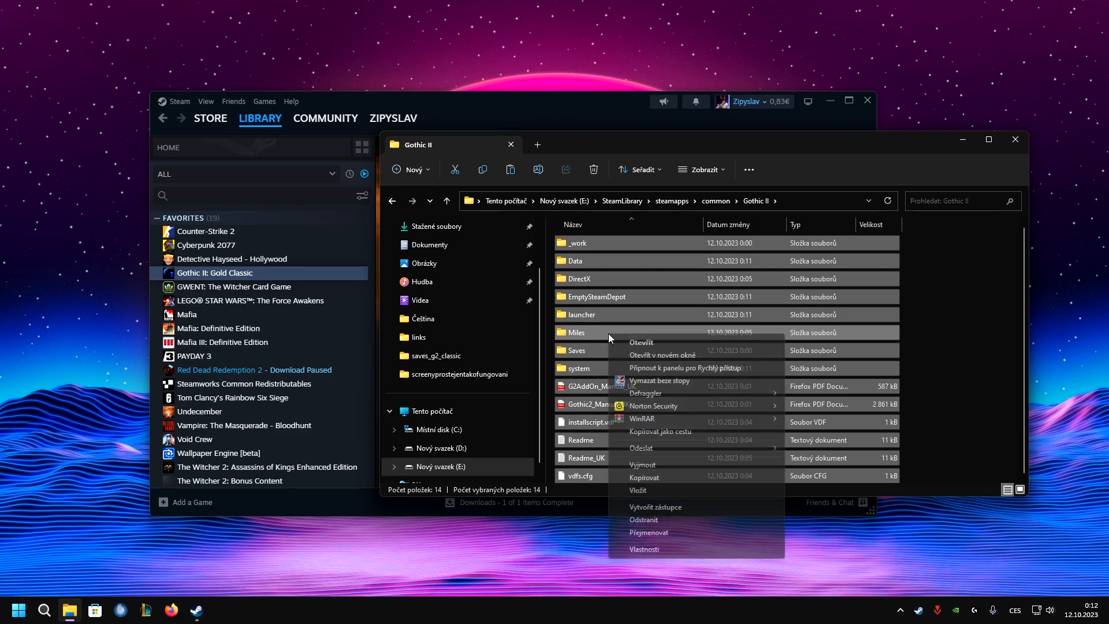
{"action": "left_click", "coordinate": [655, 520]}
{"action": "key", "text": "Return"}
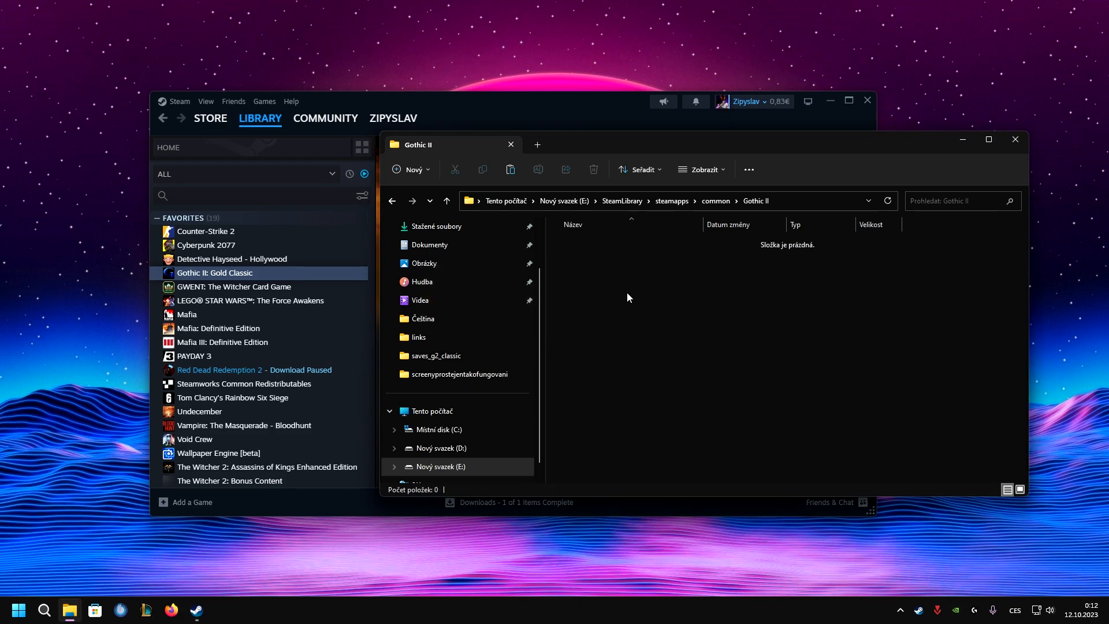
Paste the copied Workshop files into the emptied Gothic II folder and close the file window.
{"action": "right_click", "coordinate": [588, 300]}
{"action": "left_click", "coordinate": [632, 377]}
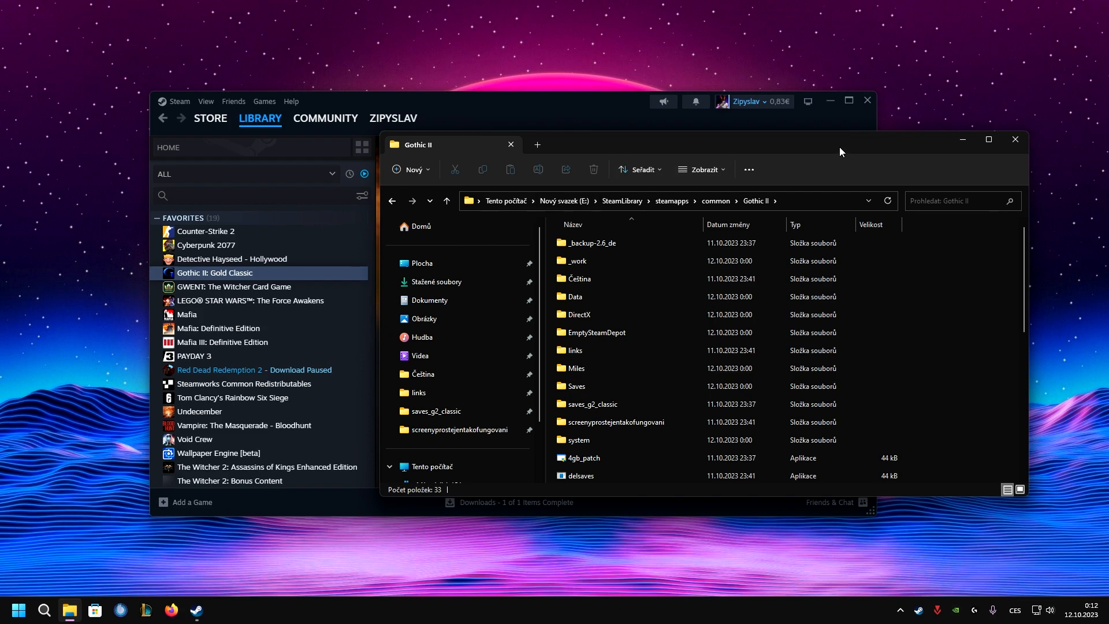
{"action": "left_click_drag", "start_coordinate": [840, 148], "coordinate": [751, 146]}
{"action": "left_click", "coordinate": [935, 141]}
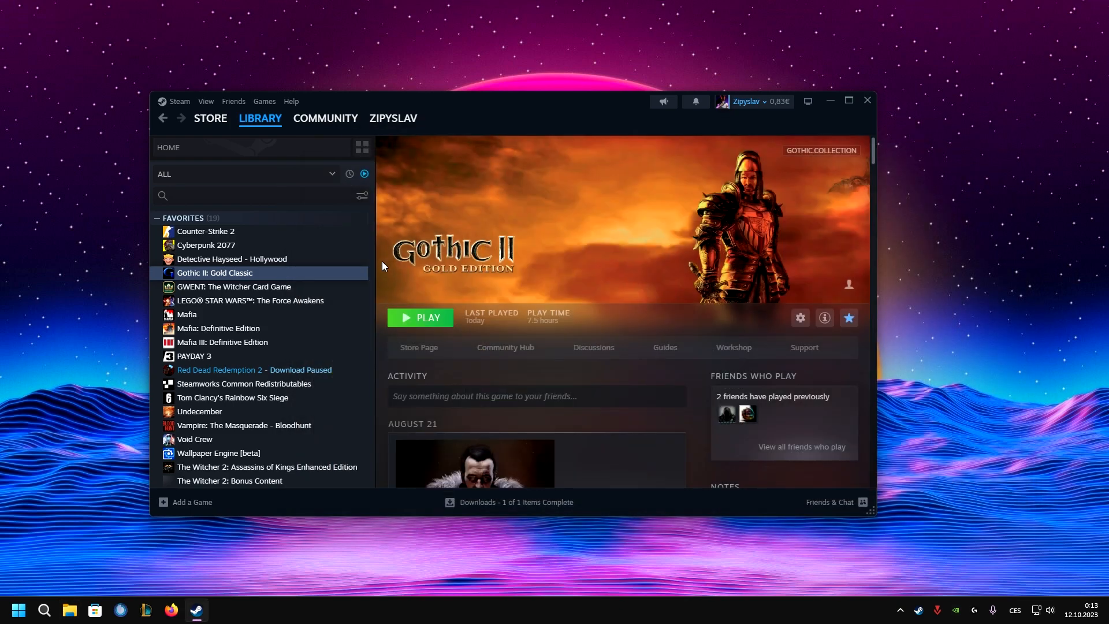
Test-launch Gothic II: Gold Classic from the library and close the GothicStarter window.
{"action": "left_click", "coordinate": [421, 318]}
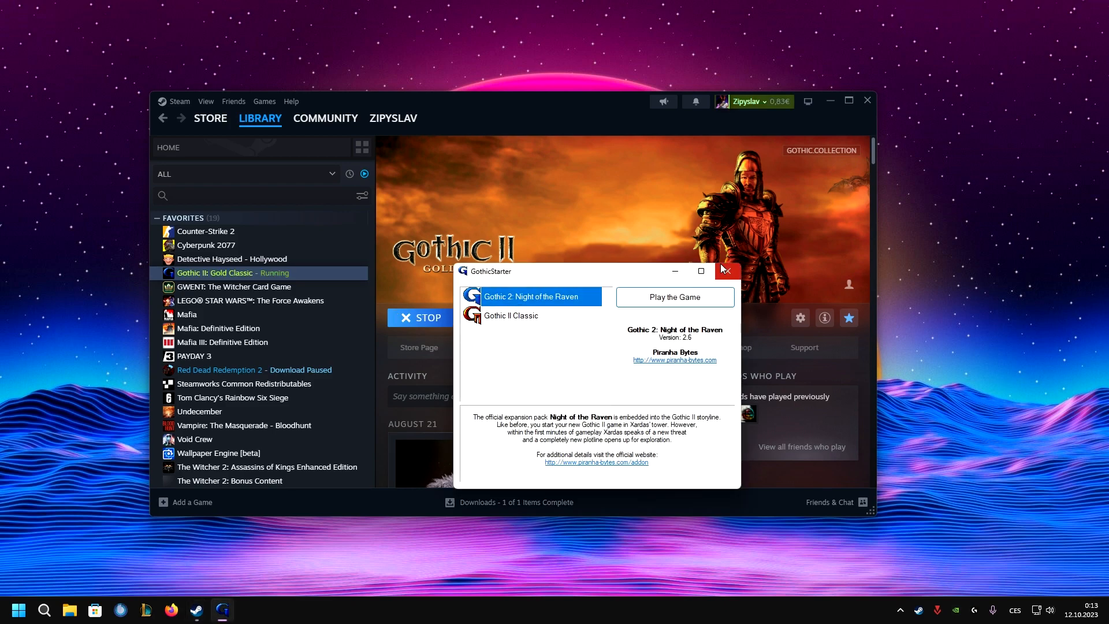
{"action": "left_click", "coordinate": [725, 270]}
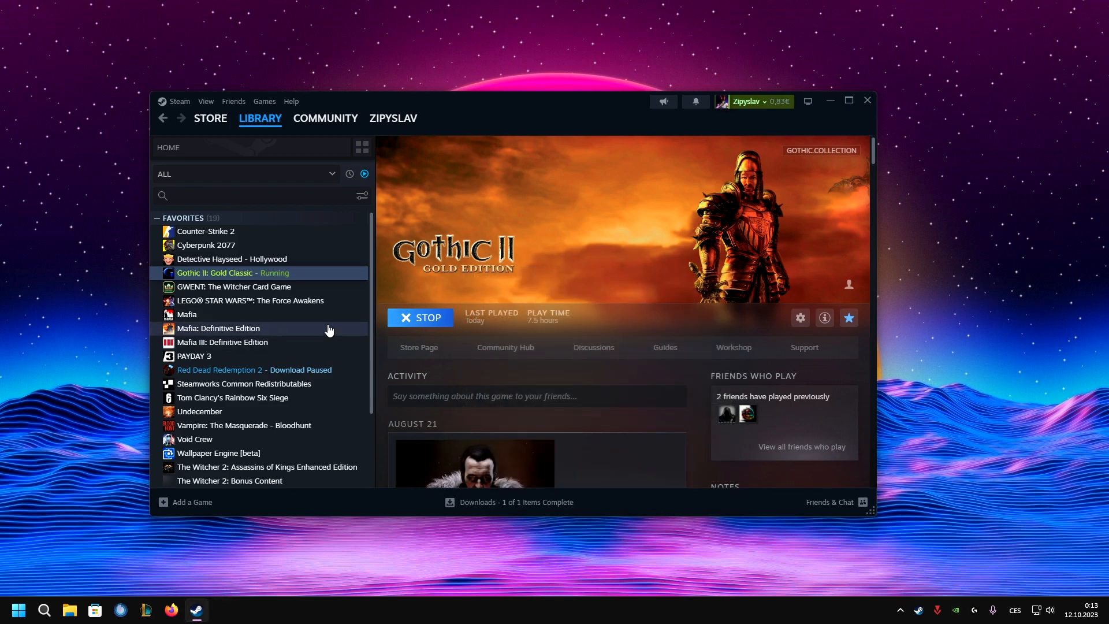
Exit Steam completely, start it again, and open Gothic II: Gold Classic in the library.
{"action": "right_click", "coordinate": [918, 610]}
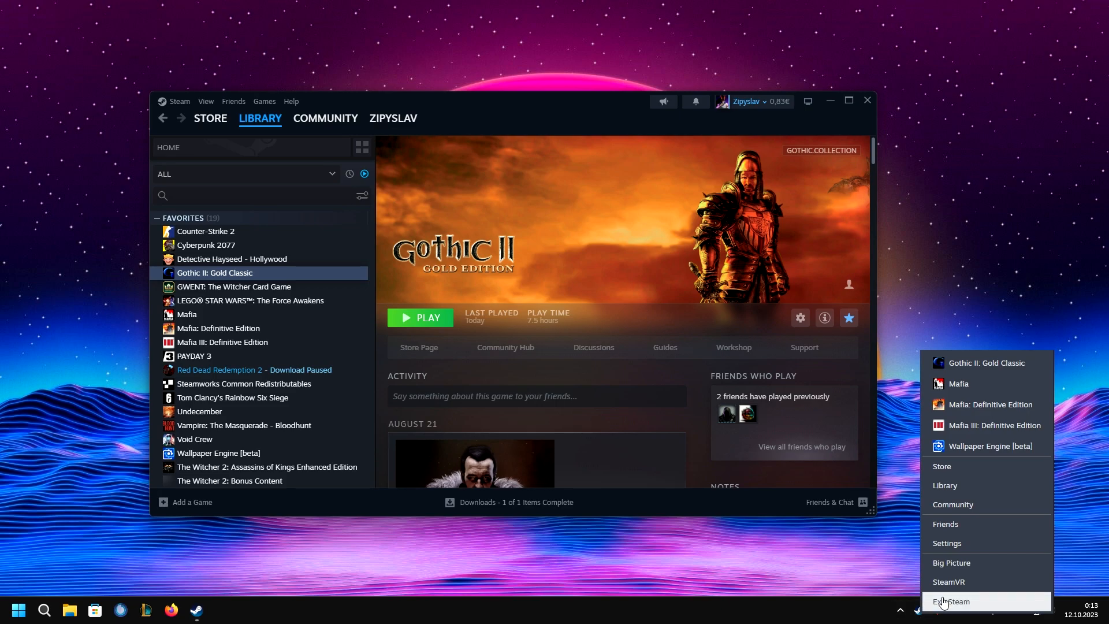
{"action": "left_click", "coordinate": [942, 602]}
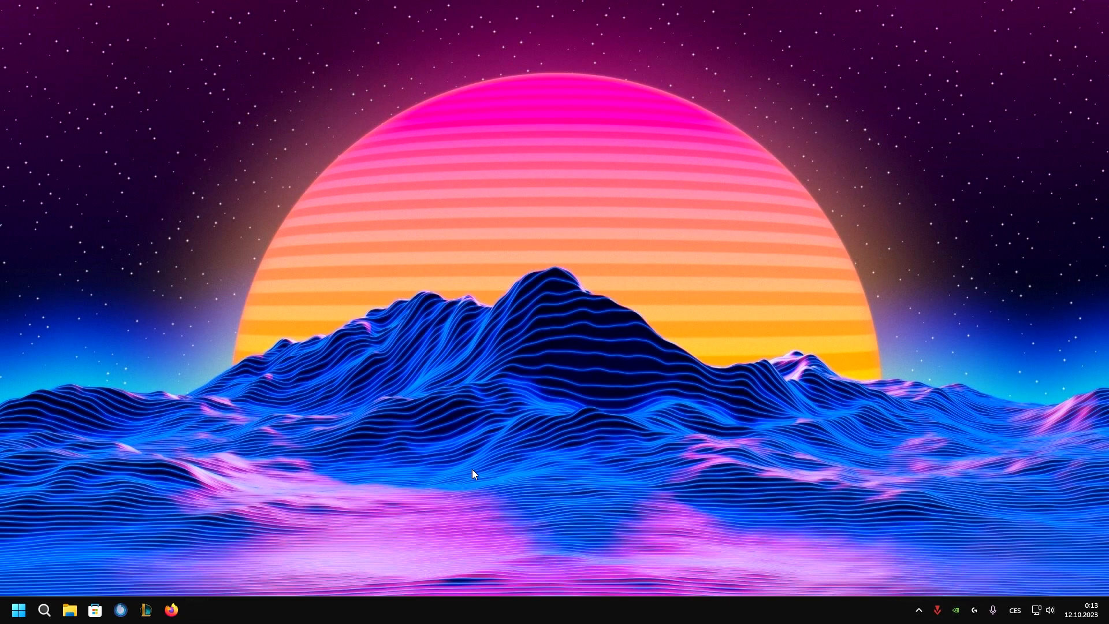
{"action": "key", "text": "super"}
{"action": "type", "text": "steam"}
{"action": "left_click", "coordinate": [376, 406]}
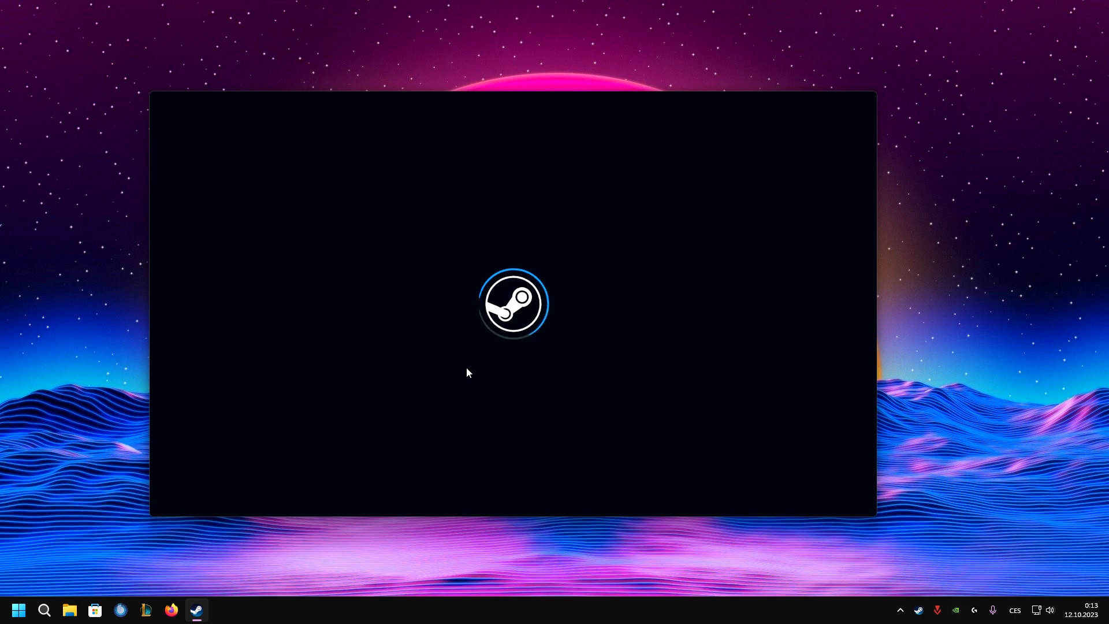
{"action": "left_click", "coordinate": [273, 121]}
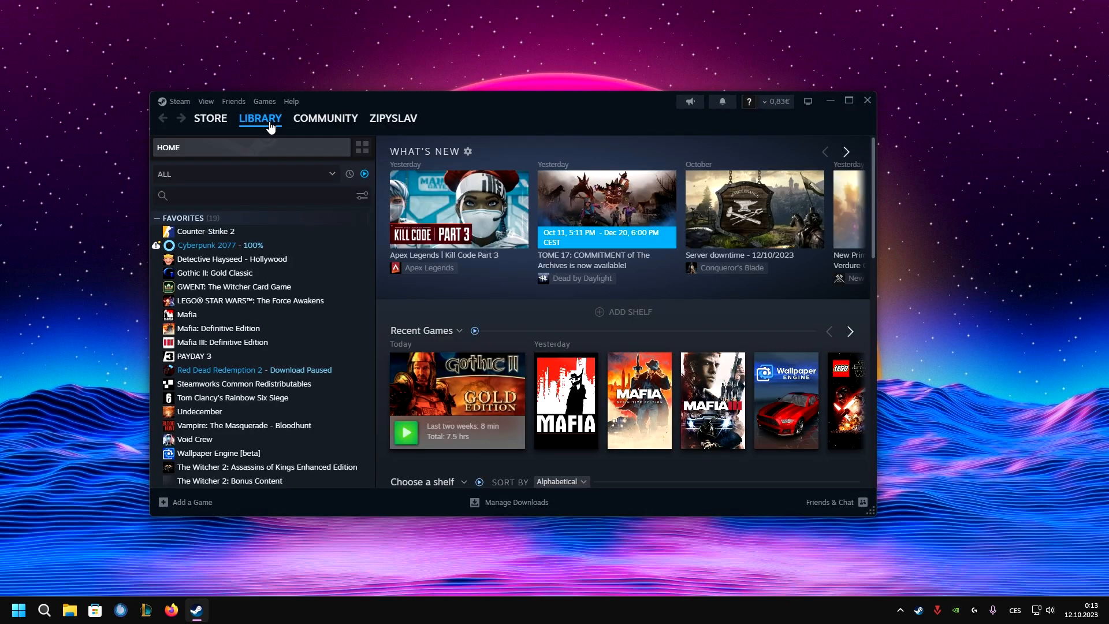
{"action": "left_click", "coordinate": [283, 275]}
Check the automatic update setting in the Gothic II: Gold Classic properties and close them.
{"action": "left_click_drag", "start_coordinate": [477, 133], "coordinate": [608, 127]}
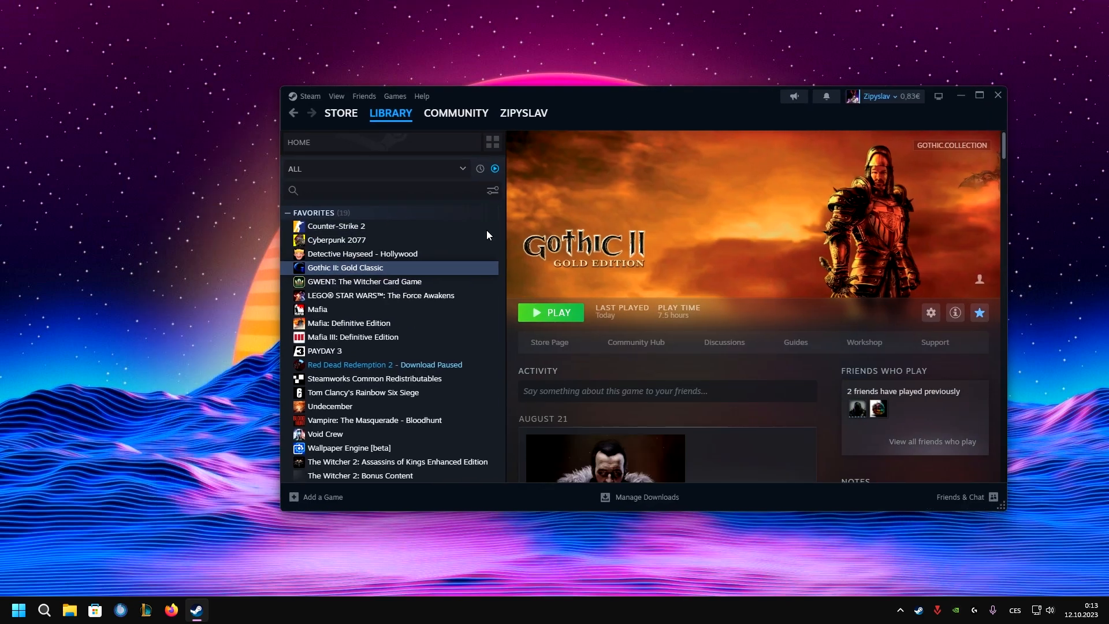
{"action": "right_click", "coordinate": [436, 267]}
{"action": "left_click", "coordinate": [466, 372]}
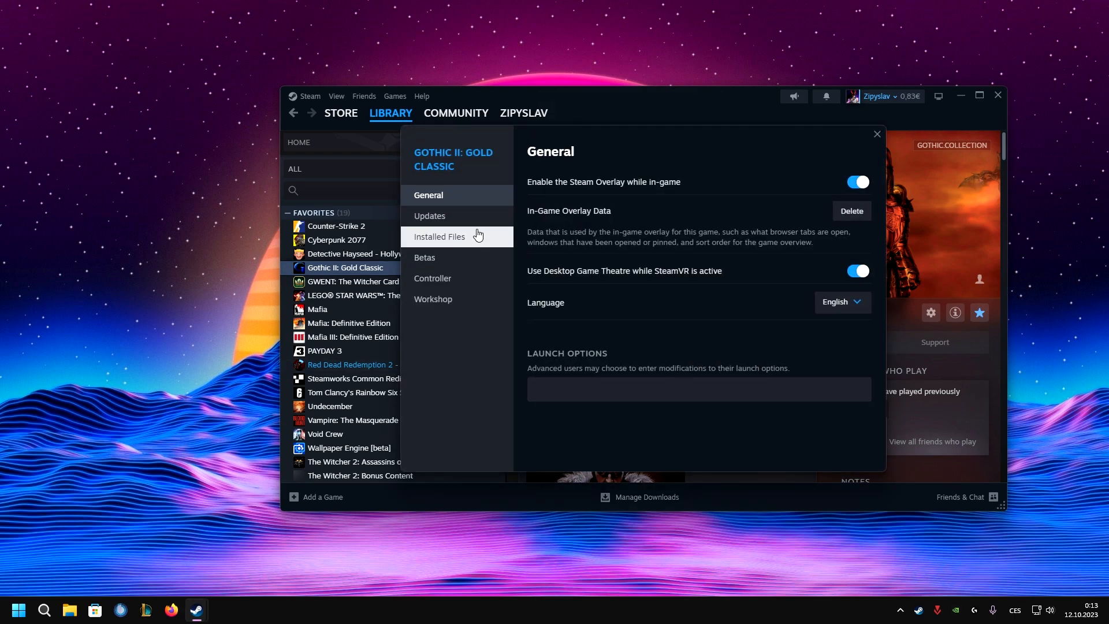
{"action": "left_click", "coordinate": [435, 216]}
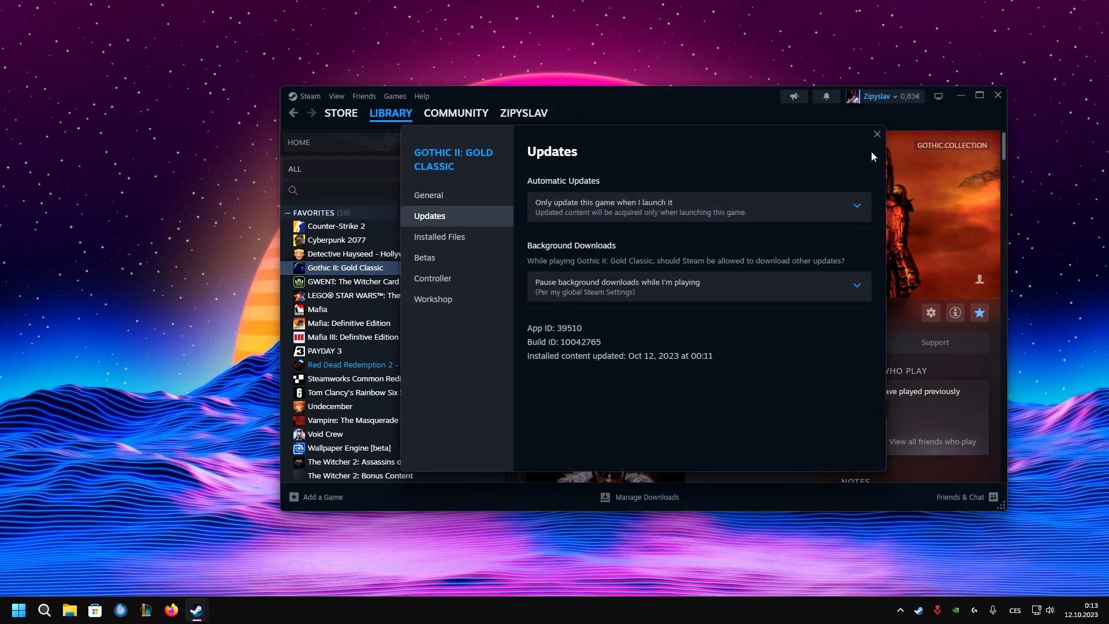
{"action": "left_click", "coordinate": [876, 134]}
Launch Gothic II: Gold Classic and switch between the Night of the Raven and Classic entries in GothicStarter, ending on Gothic II Classic.
{"action": "left_click", "coordinate": [533, 314]}
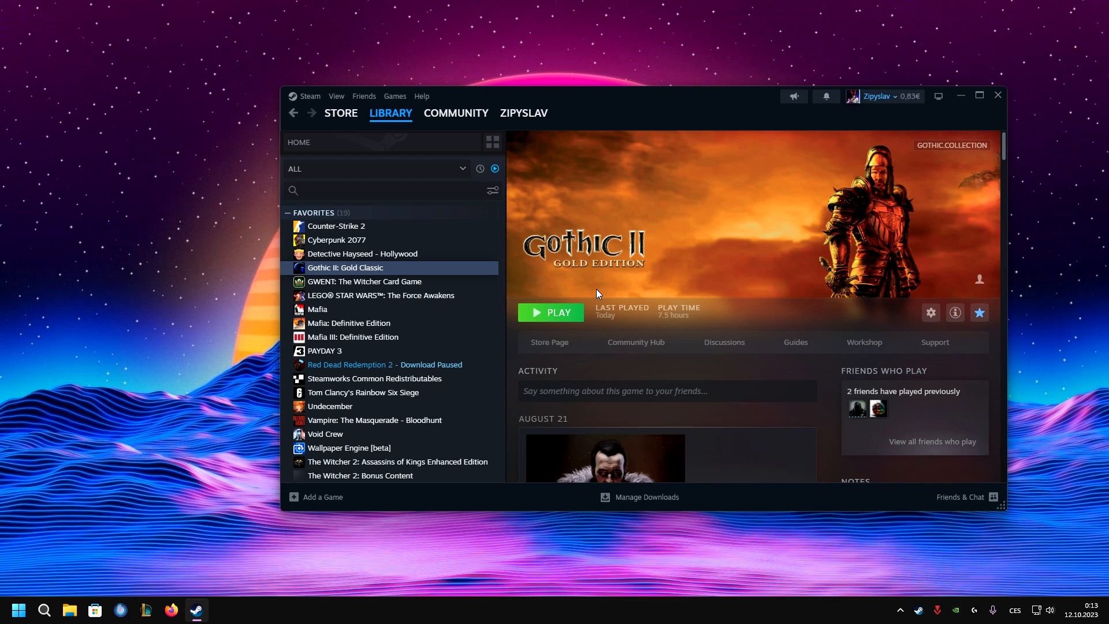
{"action": "left_click", "coordinate": [525, 315]}
{"action": "left_click", "coordinate": [523, 296]}
{"action": "left_click", "coordinate": [521, 317]}
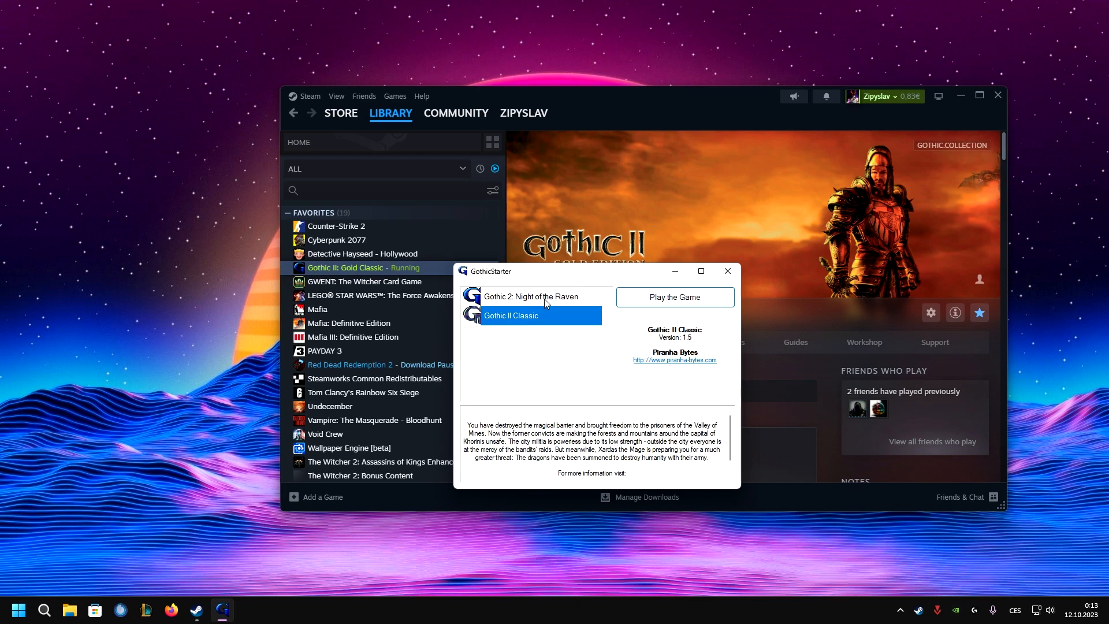
Select Gothic 2: Night of the Raven in GothicStarter, start the game and skip the intro video.
{"action": "left_click", "coordinate": [545, 300]}
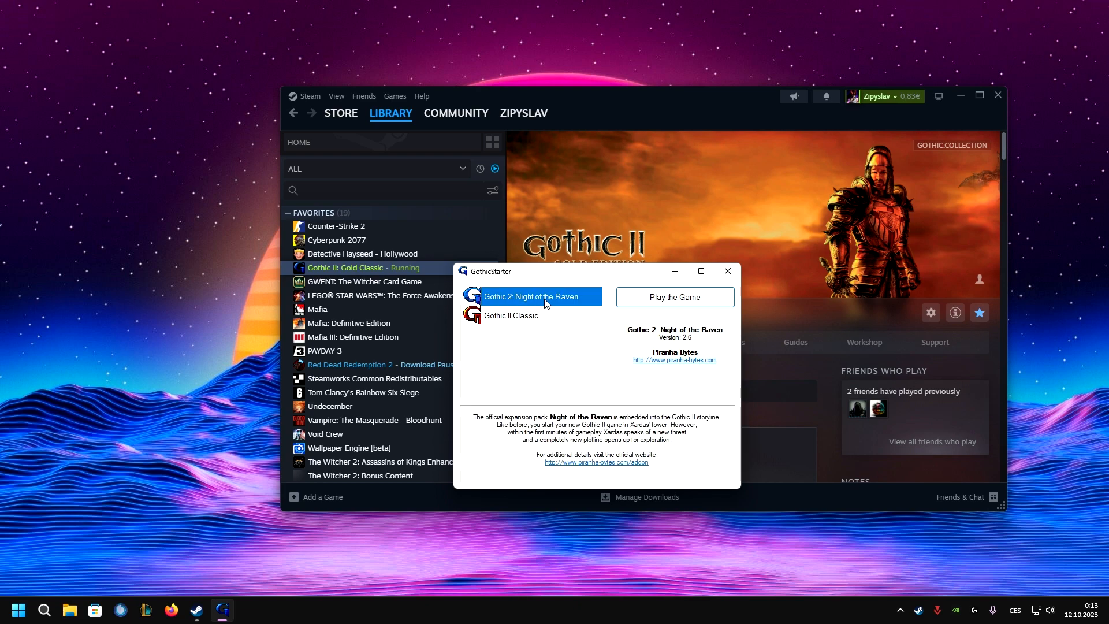
{"action": "left_click", "coordinate": [649, 301]}
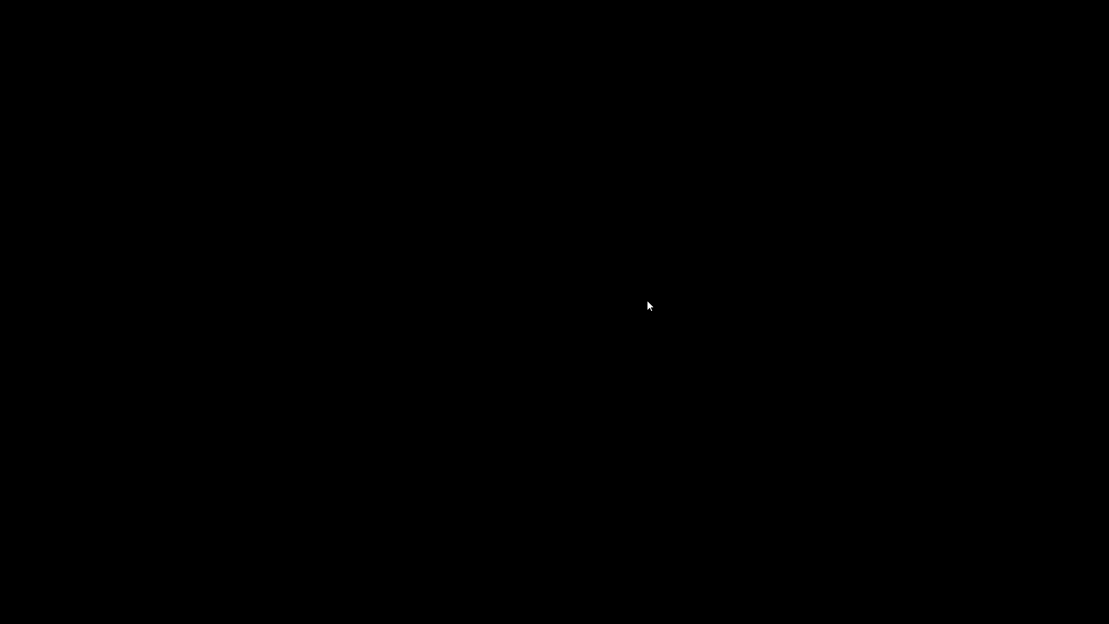
{"action": "key", "text": "Escape"}
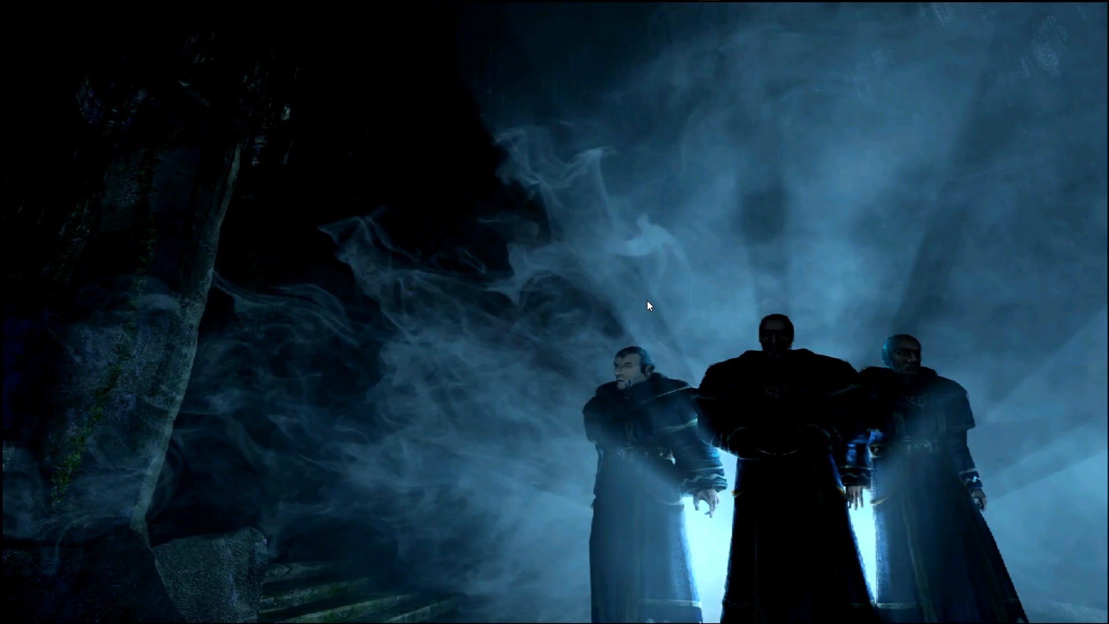
Quit the game from its main menu, confirm with Ano, and close the GothicStarter window.
{"action": "key", "text": "Down"}
{"action": "key", "text": "Down"}
{"action": "key", "text": "Down"}
{"action": "key", "text": "Down"}
{"action": "key", "text": "Down"}
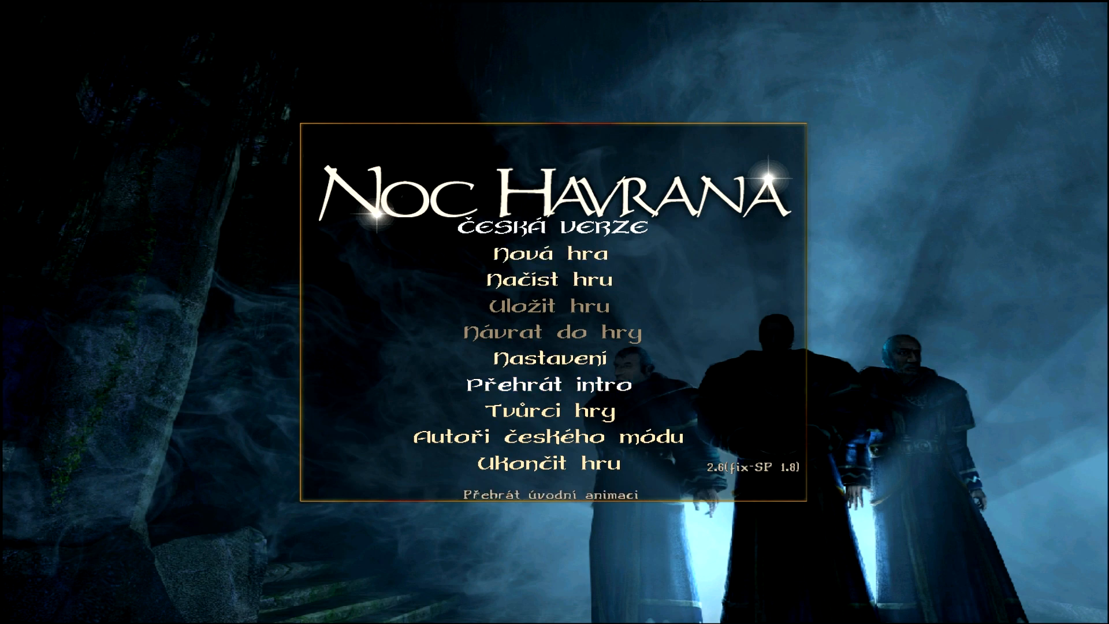
{"action": "key", "text": "Return"}
{"action": "key", "text": "Up"}
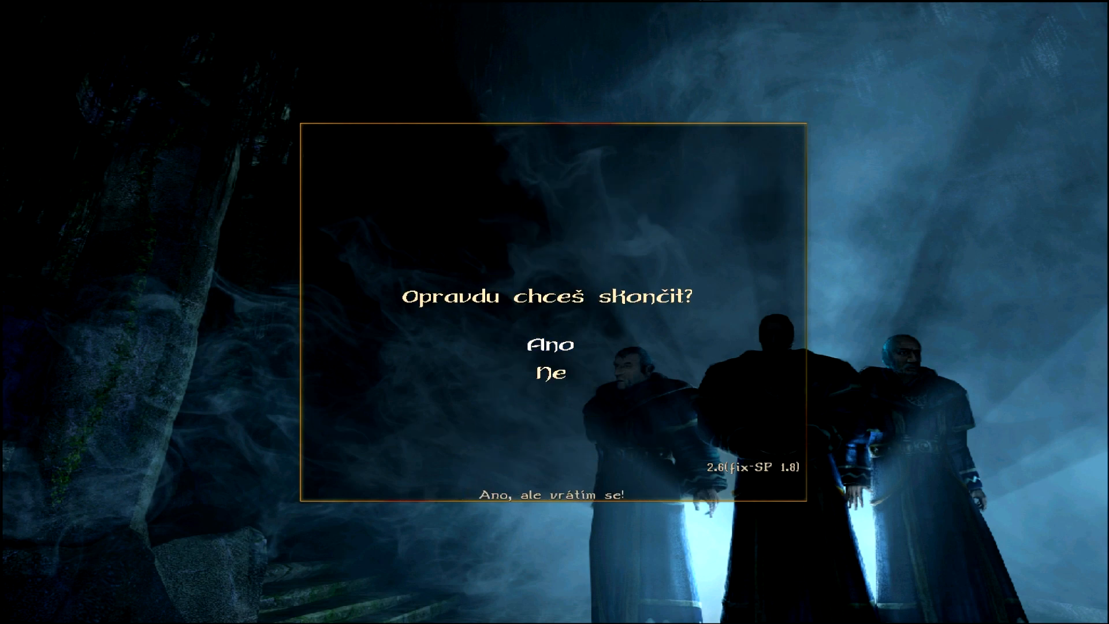
{"action": "key", "text": "Return"}
{"action": "left_click", "coordinate": [727, 271]}
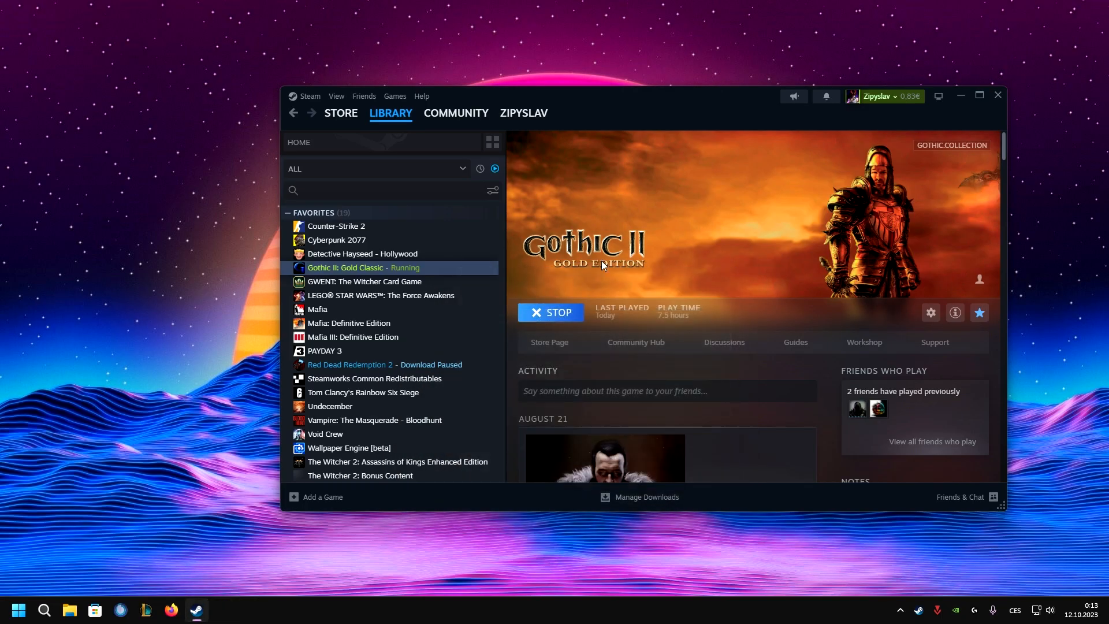
Browse the Gothic II: Gold Classic local files and locate the GothicStarter_mod application in the system folder.
{"action": "right_click", "coordinate": [426, 269]}
{"action": "mouse_move", "coordinate": [513, 363]}
{"action": "left_click", "coordinate": [570, 375]}
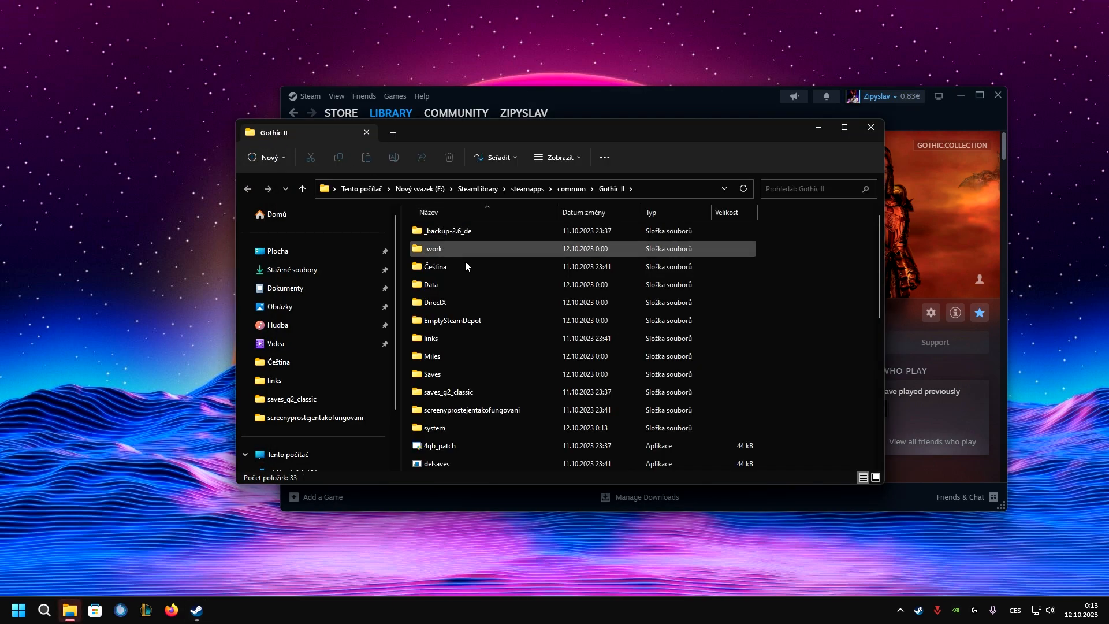
{"action": "scroll", "coordinate": [462, 295], "scroll_direction": "down", "scroll_amount": 2}
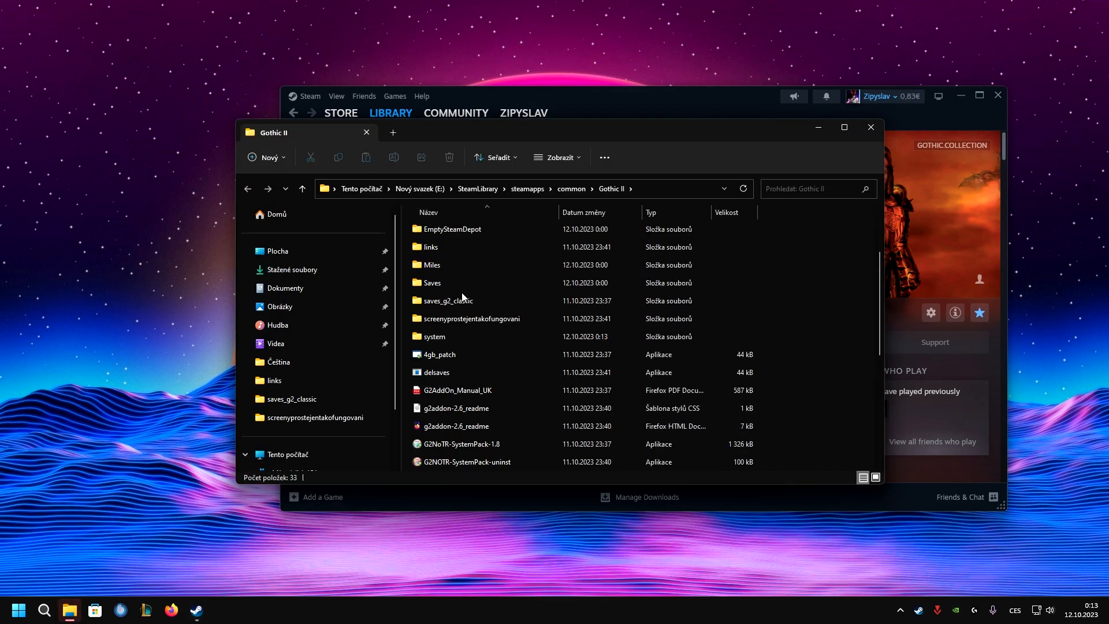
{"action": "double_click", "coordinate": [467, 335]}
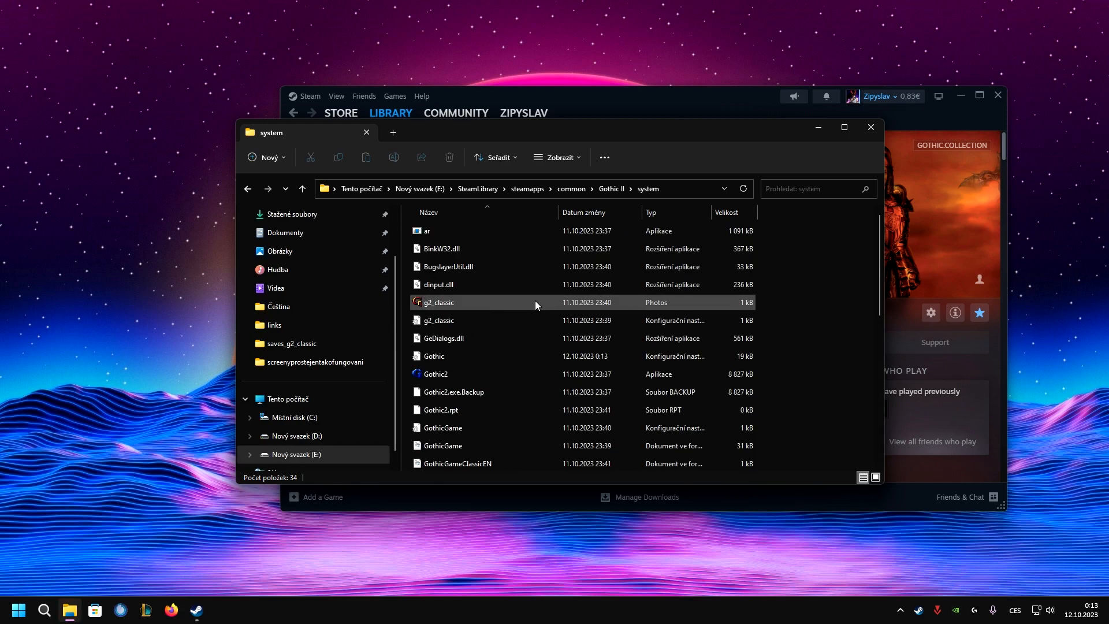
{"action": "scroll", "coordinate": [488, 355], "scroll_direction": "down", "scroll_amount": 4}
{"action": "left_click", "coordinate": [487, 318]}
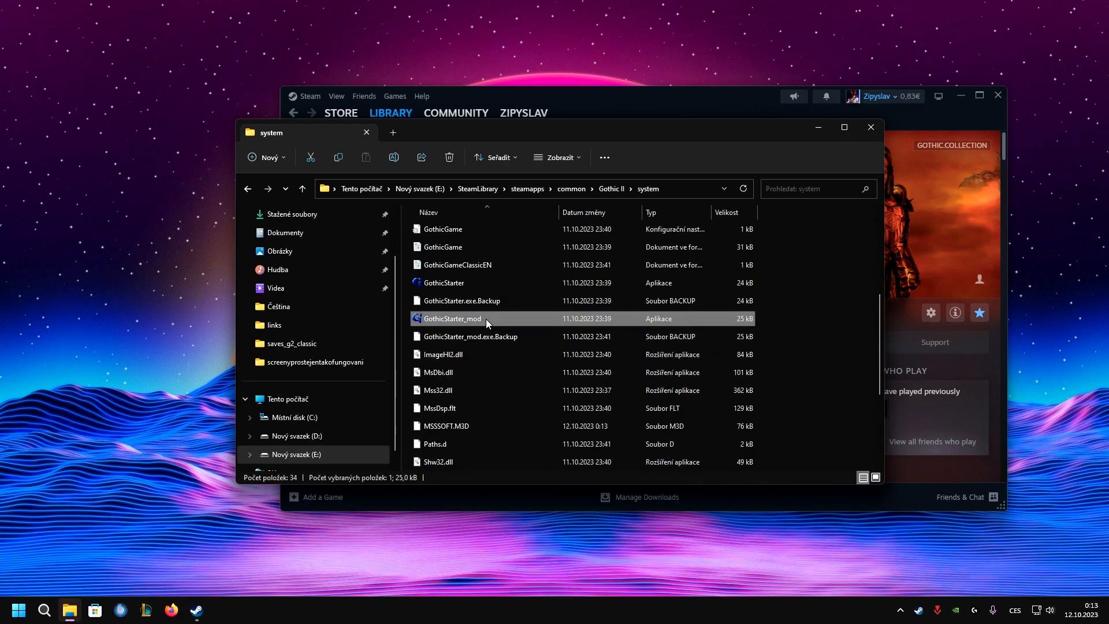
{"action": "right_click", "coordinate": [486, 318]}
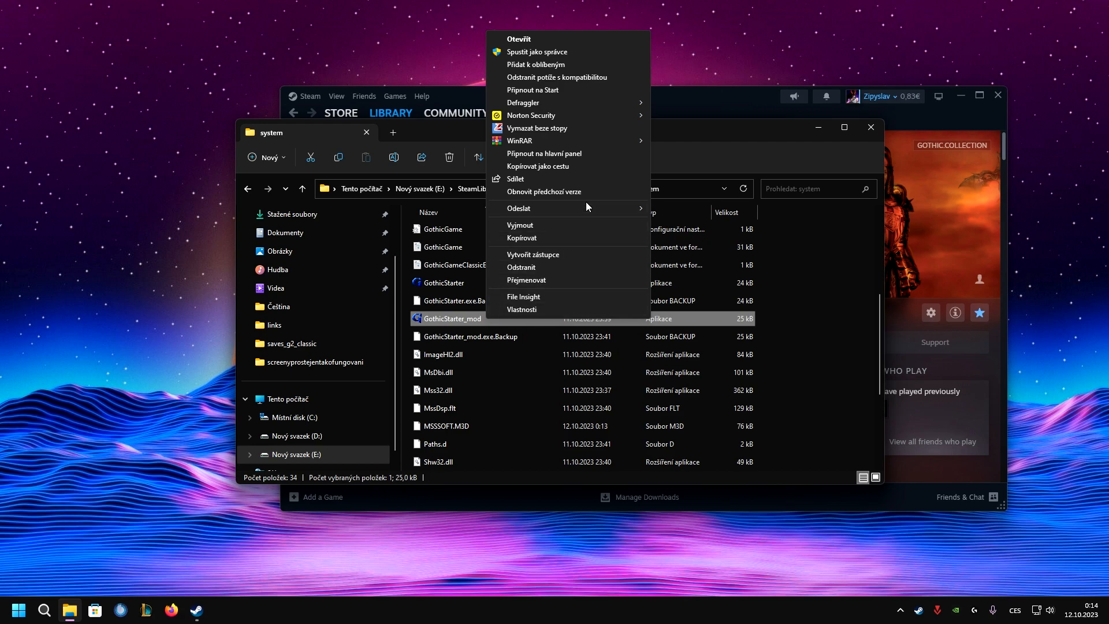
Show the desktop icons and open the GothicStarter_mod shortcut from the desktop.
{"action": "right_click", "coordinate": [184, 234]}
{"action": "mouse_move", "coordinate": [260, 240]}
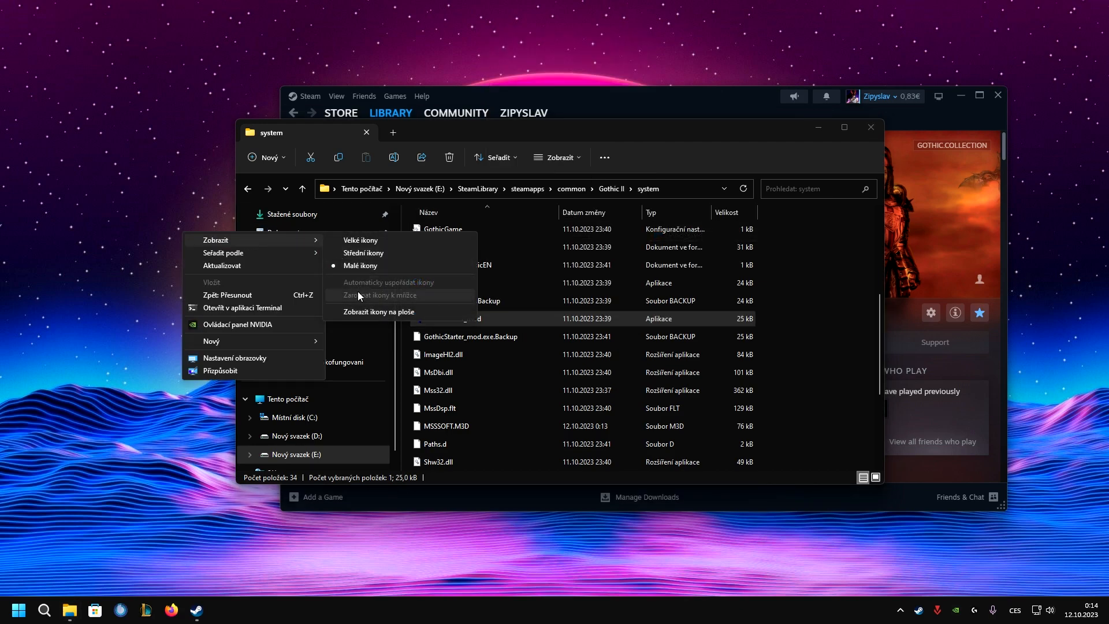
{"action": "left_click", "coordinate": [379, 312]}
{"action": "left_click_drag", "start_coordinate": [66, 172], "coordinate": [205, 219]}
{"action": "double_click", "coordinate": [205, 221]}
Choose g2_classic.ini in GothicStarter (mod) with Nejprve VDFS z disku enabled, start the game and skip the intro.
{"action": "left_click", "coordinate": [494, 237]}
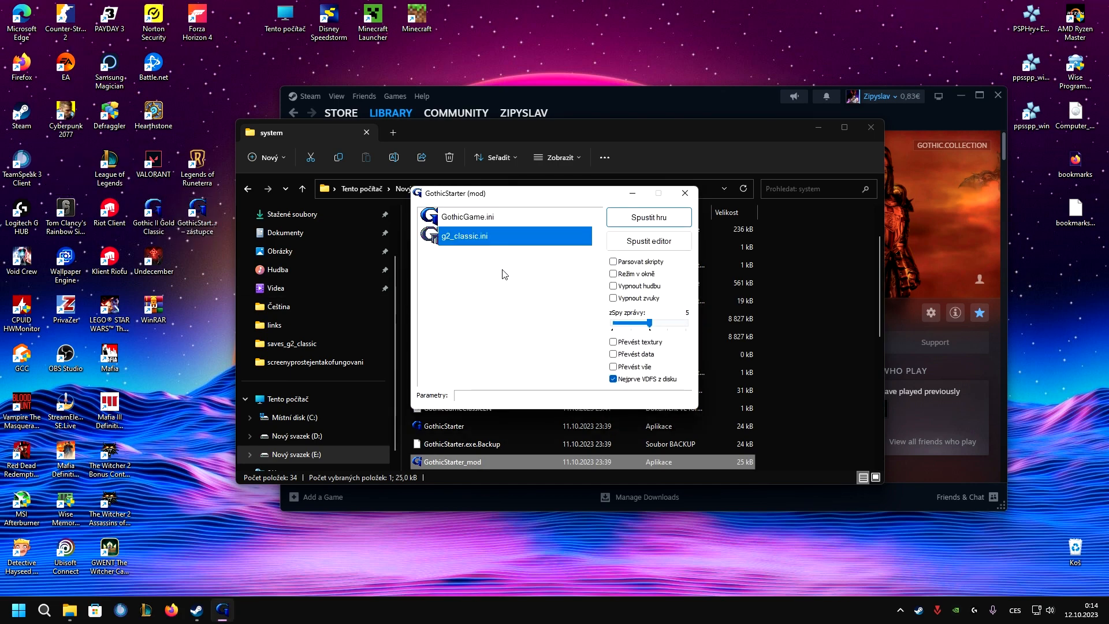
{"action": "left_click", "coordinate": [625, 381]}
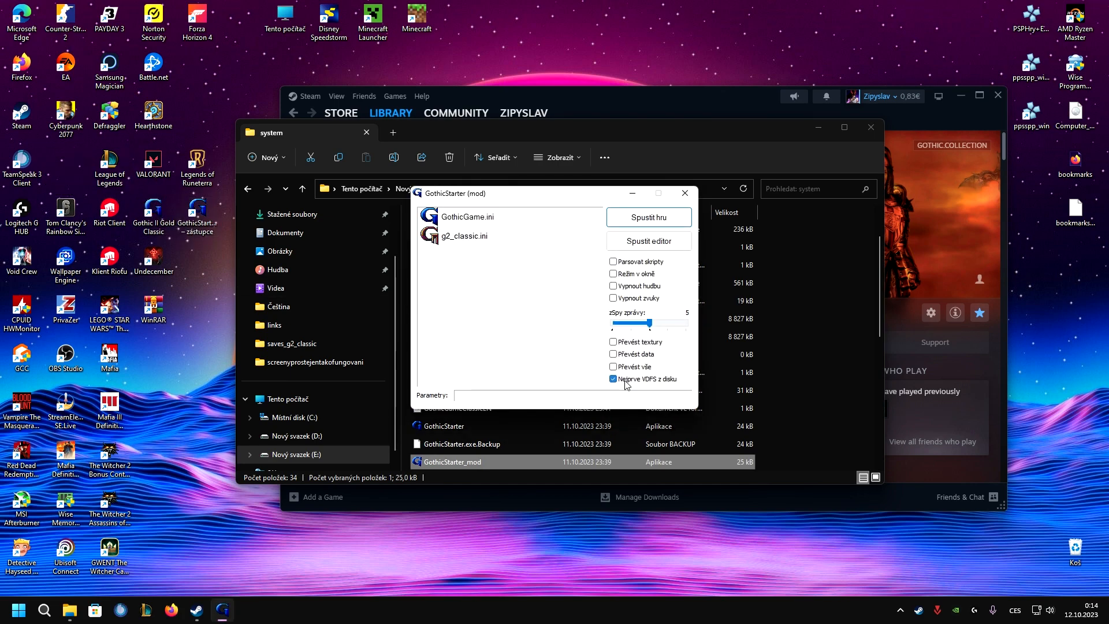
{"action": "left_click", "coordinate": [648, 220]}
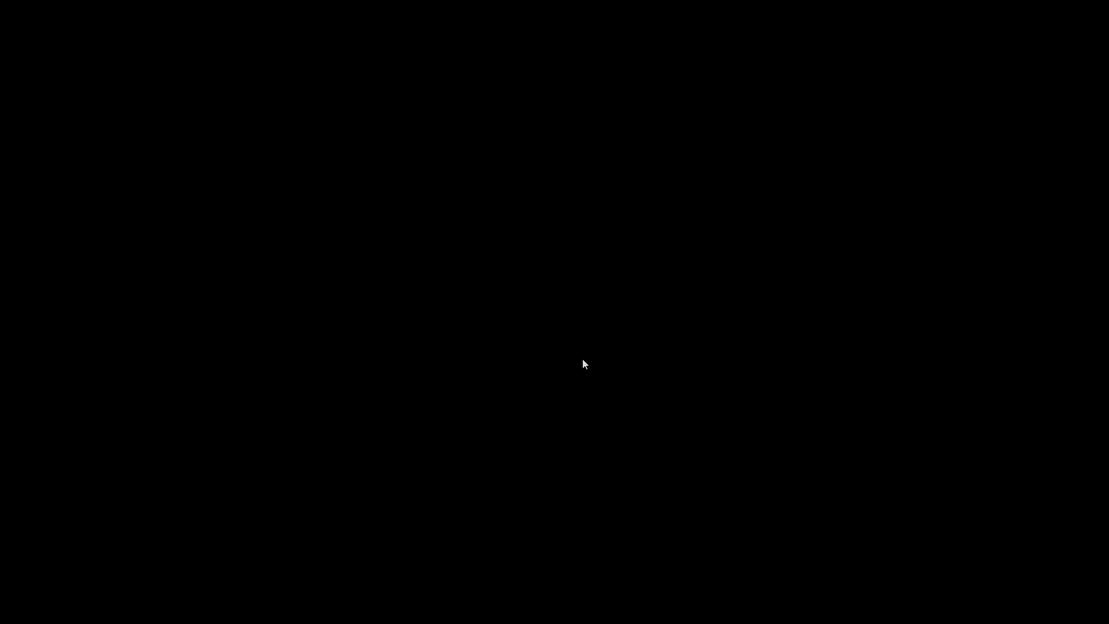
{"action": "key", "text": "Escape"}
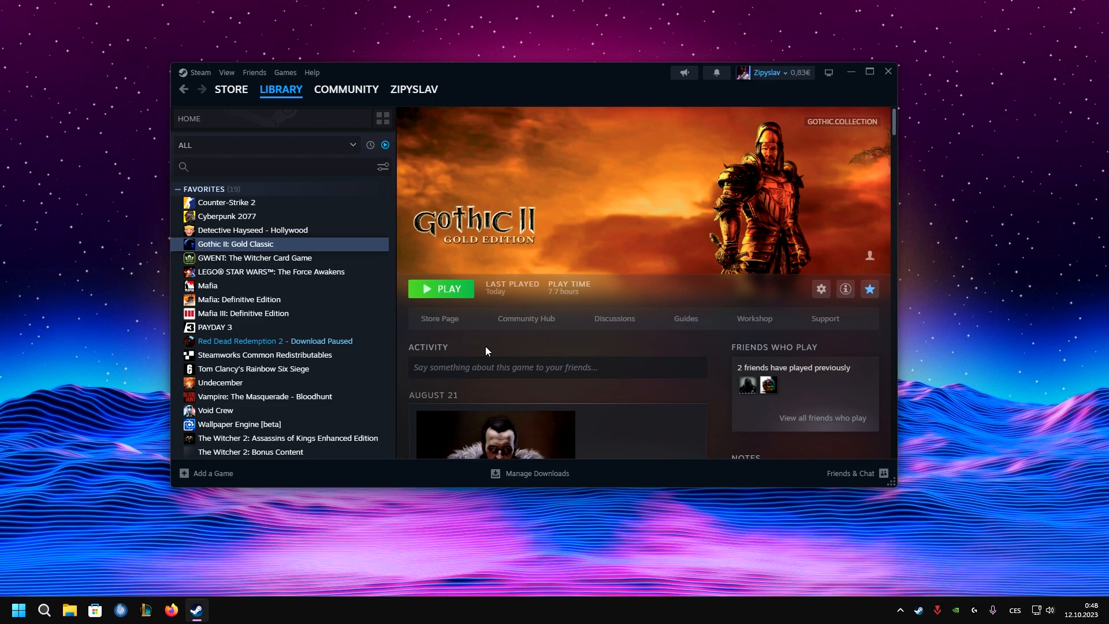
Browse the Gothic II: Gold Classic local files again and open the SystemPack configuration file in the system folder.
{"action": "right_click", "coordinate": [344, 248]}
{"action": "mouse_move", "coordinate": [399, 338]}
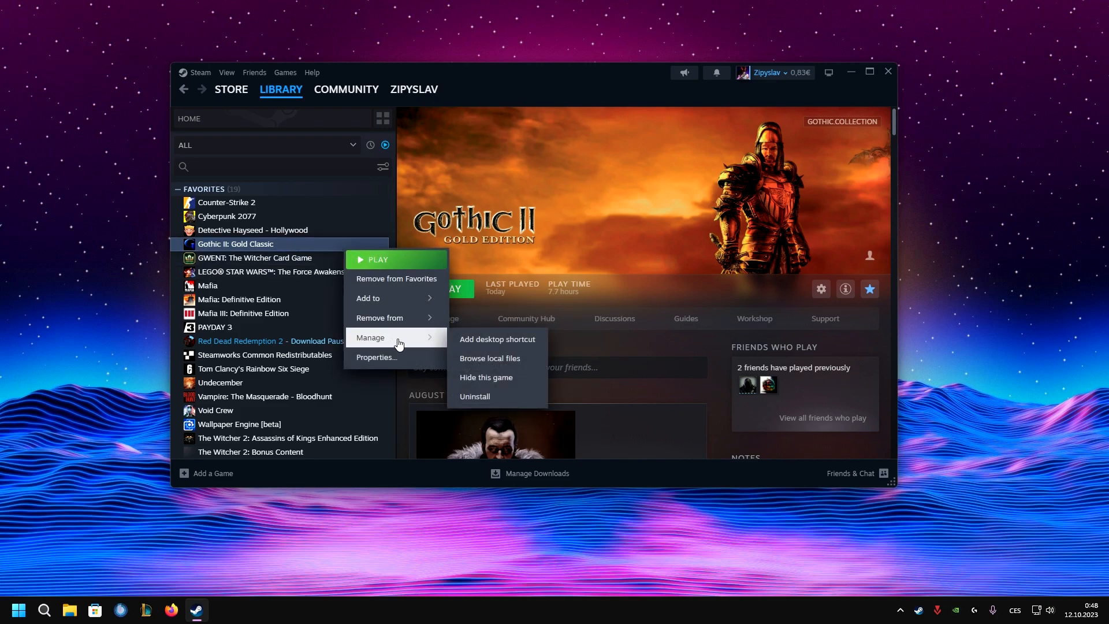
{"action": "left_click", "coordinate": [462, 357]}
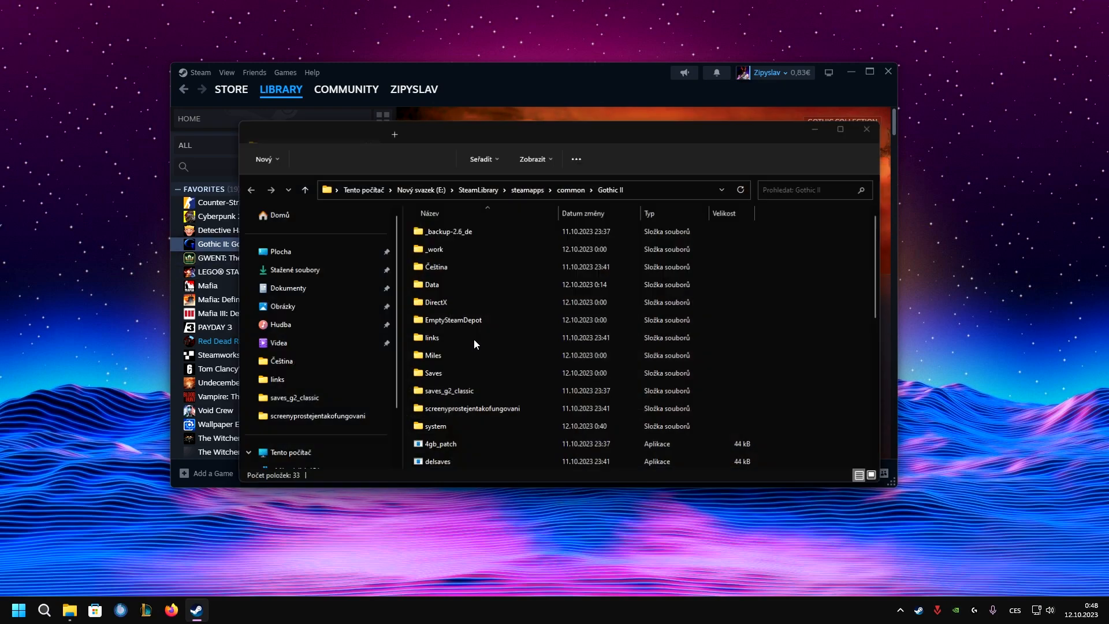
{"action": "double_click", "coordinate": [451, 428]}
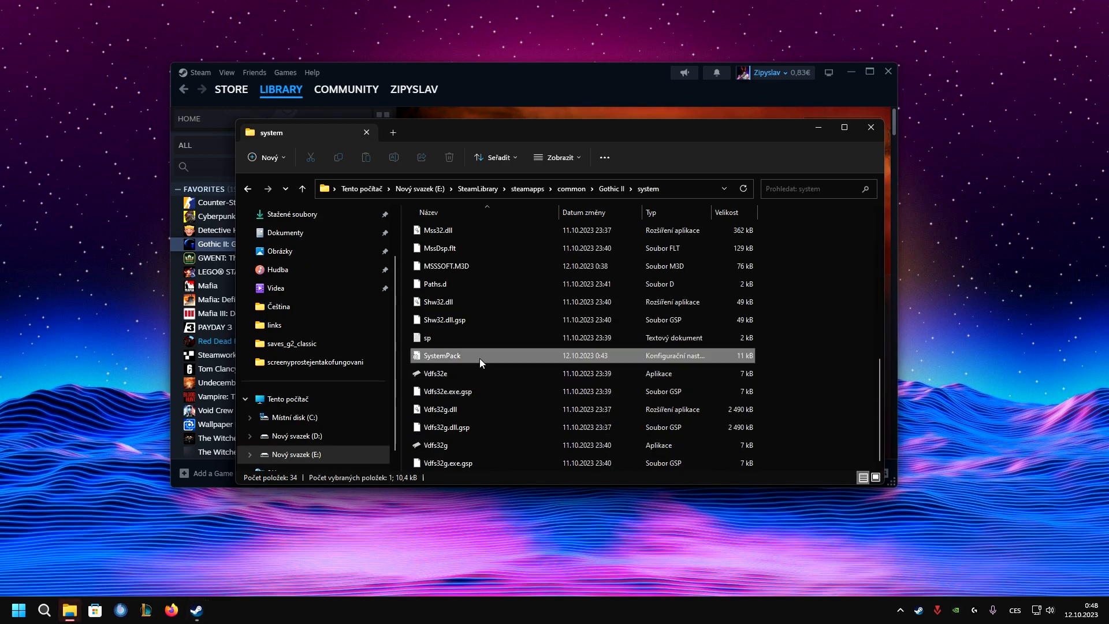
{"action": "double_click", "coordinate": [479, 358]}
Rearrange the file browser and SystemPack windows so the text is readable, and set SteamOverlayFix to 0.
{"action": "left_click_drag", "start_coordinate": [512, 123], "coordinate": [767, 158]}
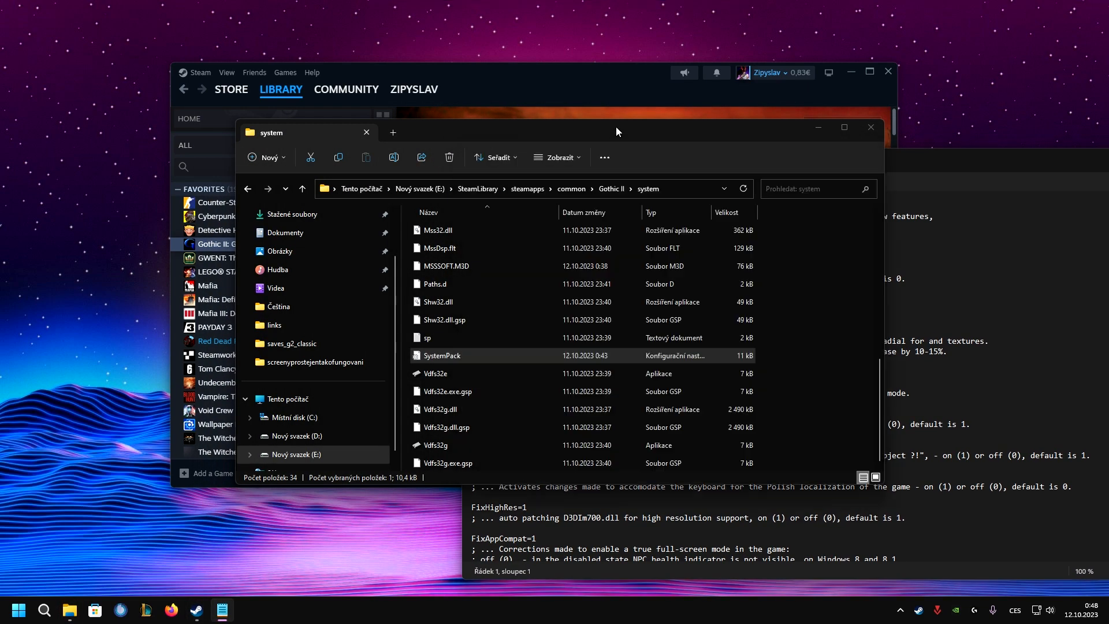
{"action": "left_click_drag", "start_coordinate": [616, 127], "coordinate": [482, 129]}
{"action": "left_click_drag", "start_coordinate": [785, 167], "coordinate": [493, 125]}
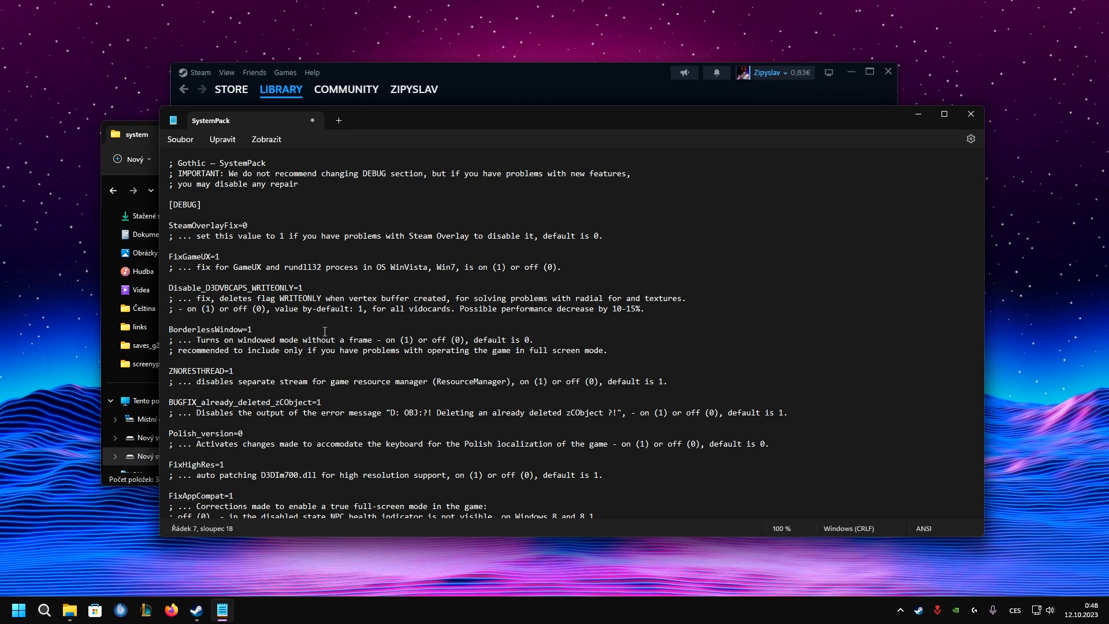
Search the SystemPack file for "fps" and set Show_FPS_Counter to 1.
{"action": "scroll", "coordinate": [339, 323], "scroll_direction": "down", "scroll_amount": 15}
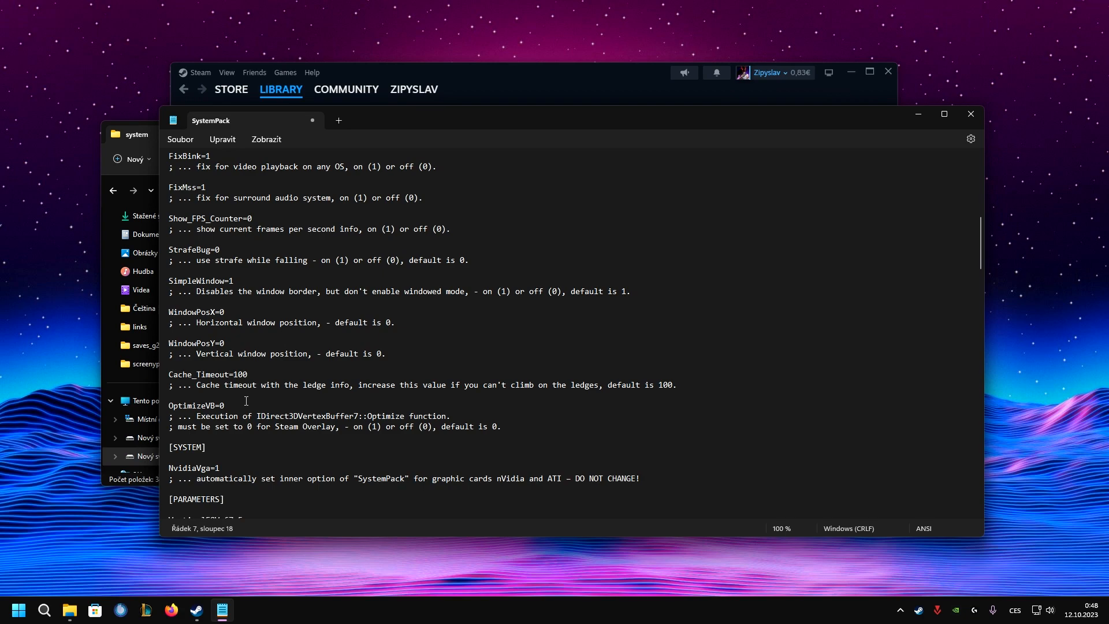
{"action": "scroll", "coordinate": [270, 344], "scroll_direction": "down", "scroll_amount": 4}
{"action": "key", "text": "ctrl+f"}
{"action": "type", "text": "fps"}
{"action": "key", "text": "Return"}
{"action": "scroll", "coordinate": [270, 369], "scroll_direction": "down", "scroll_amount": 1}
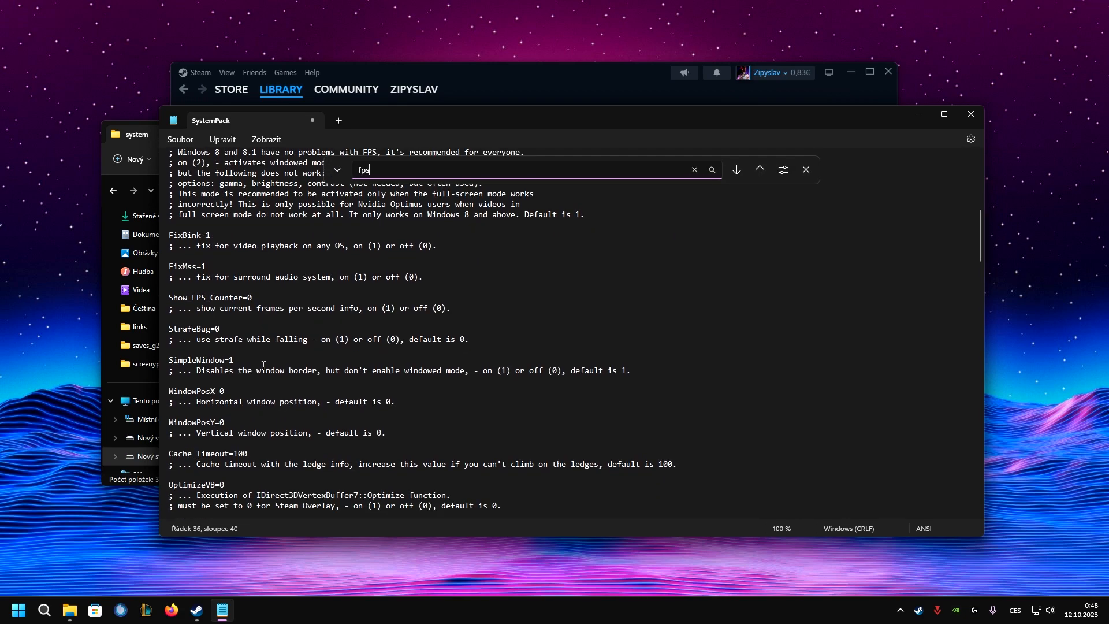
{"action": "scroll", "coordinate": [270, 385], "scroll_direction": "down", "scroll_amount": 4}
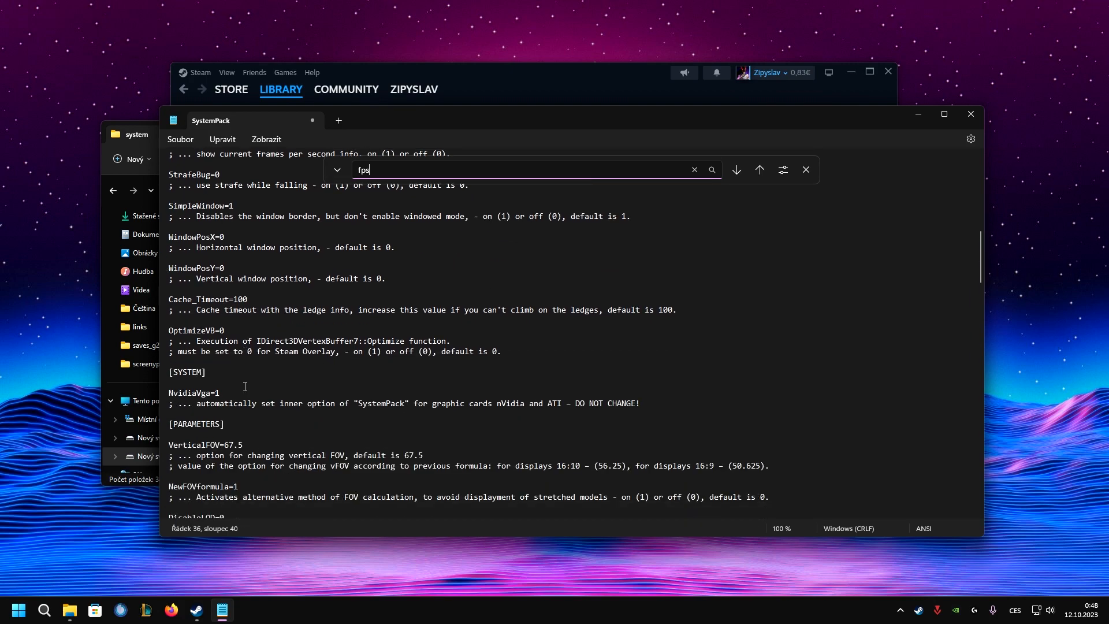
{"action": "key", "text": "Return"}
{"action": "key", "text": "Return"}
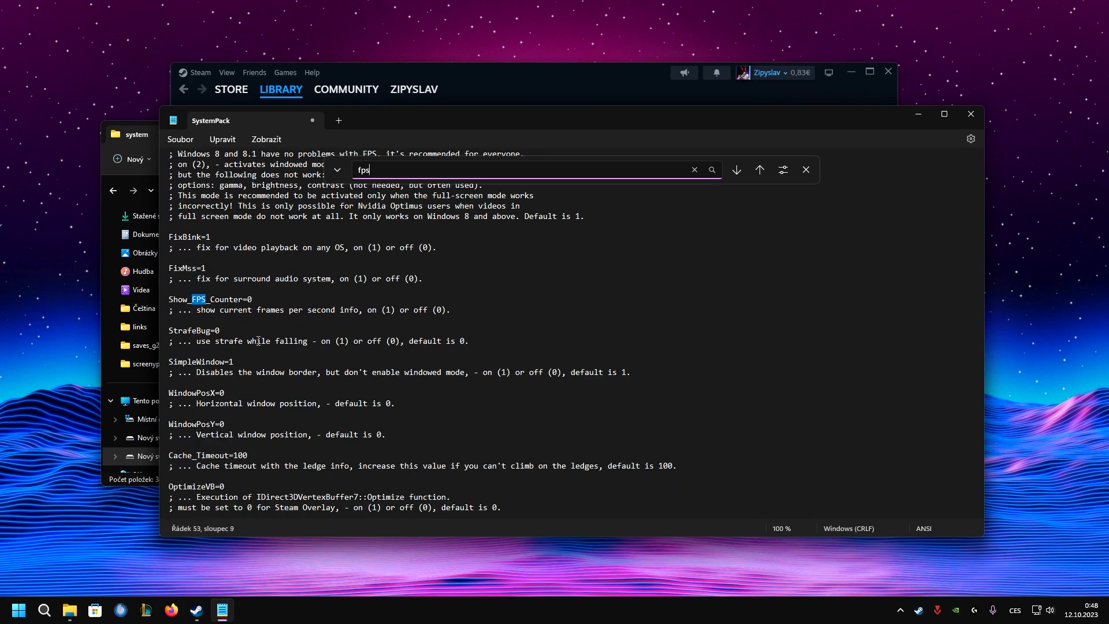
{"action": "left_click", "coordinate": [265, 301]}
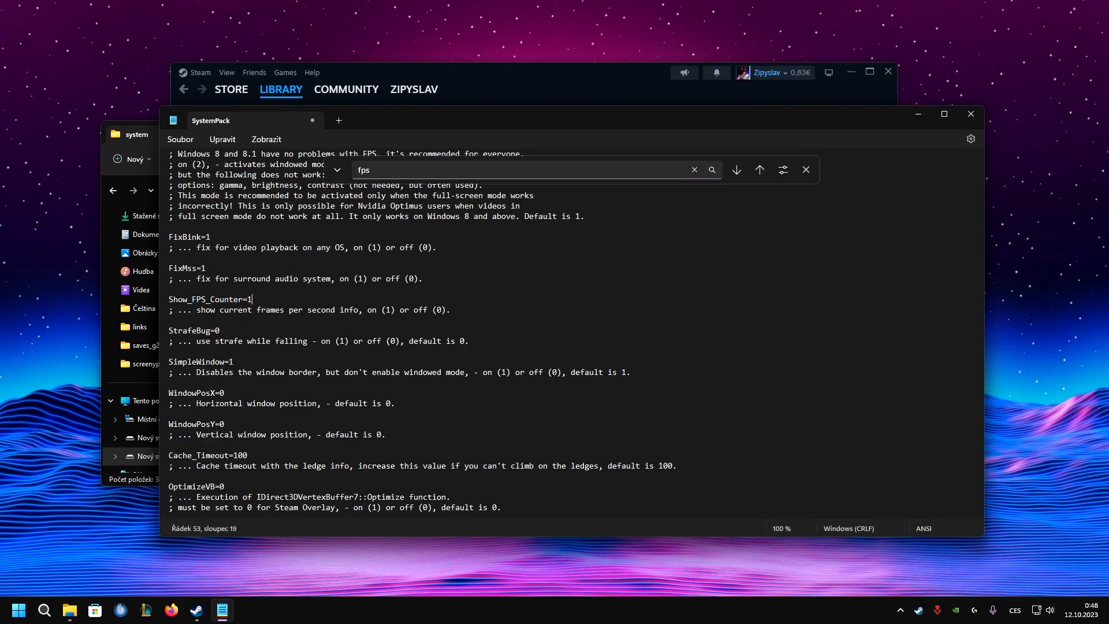
Save the changes to the SystemPack file and close it.
{"action": "left_click", "coordinate": [190, 139]}
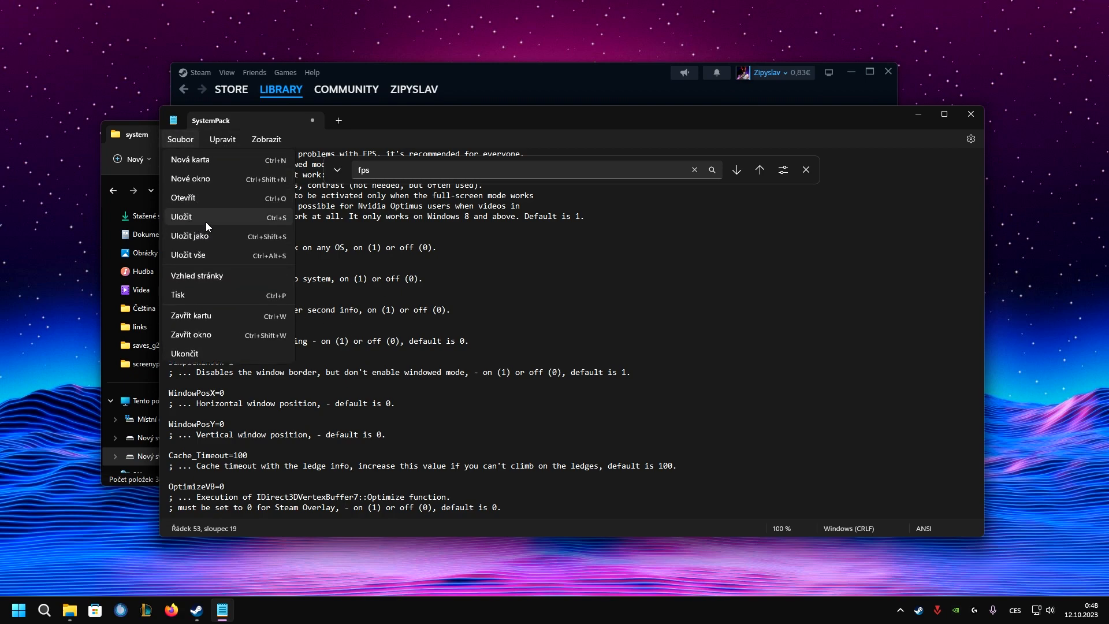
{"action": "left_click", "coordinate": [207, 223]}
{"action": "left_click", "coordinate": [971, 114]}
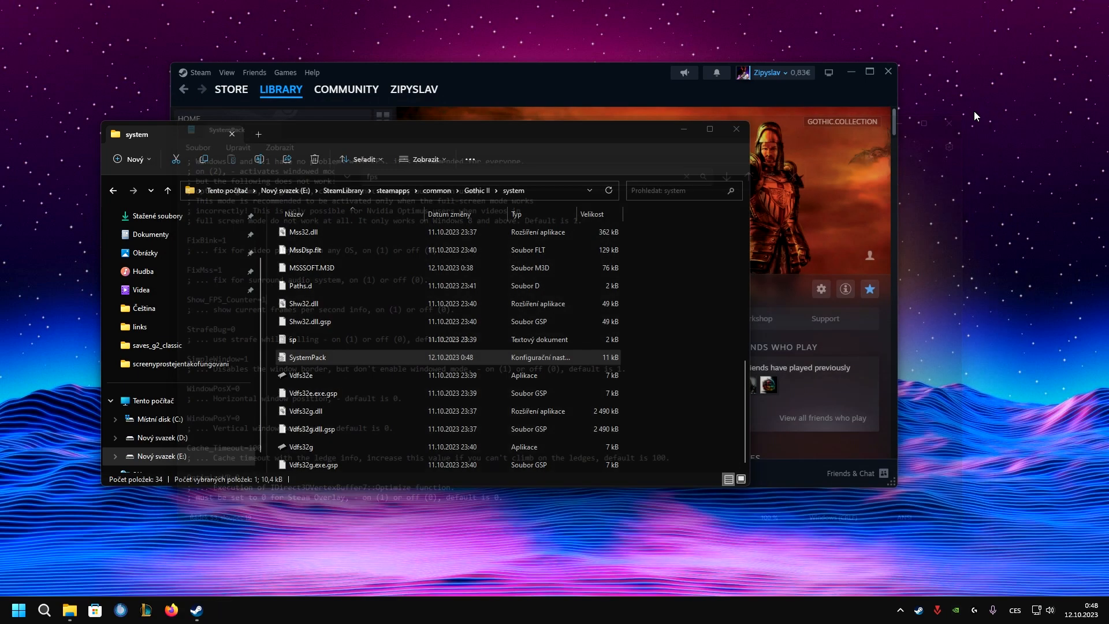
Launch Gothic II: Gold Classic from the Steam library and start Gothic 2: Night of the Raven in GothicStarter.
{"action": "left_click_drag", "start_coordinate": [607, 91], "coordinate": [742, 100]}
{"action": "left_click", "coordinate": [595, 298]}
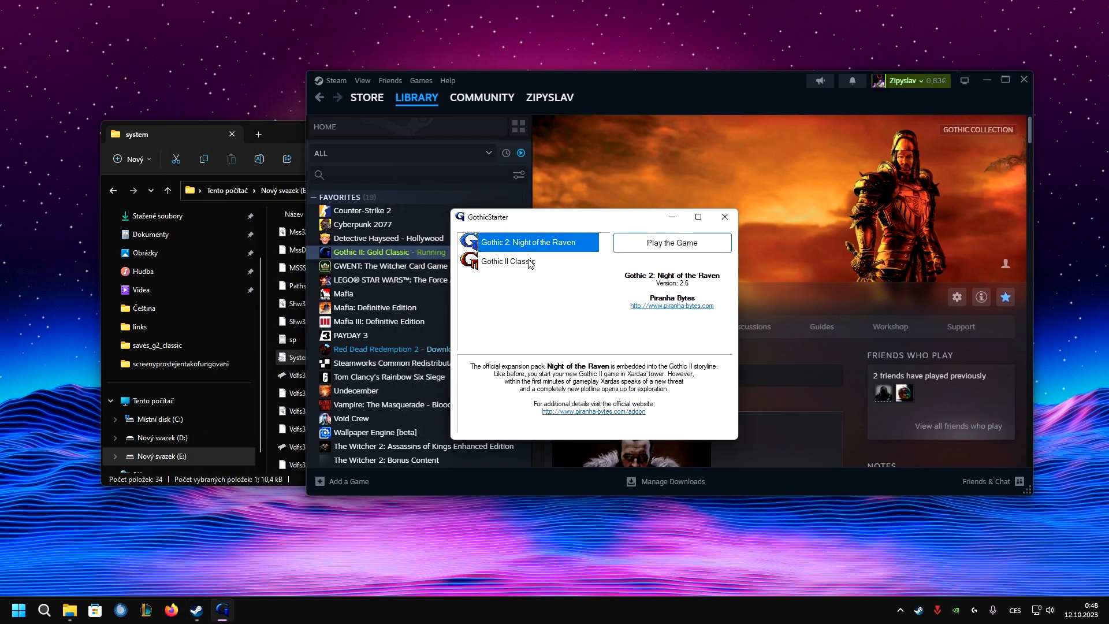
{"action": "left_click", "coordinate": [538, 260]}
{"action": "left_click", "coordinate": [536, 247]}
{"action": "left_click", "coordinate": [555, 261]}
{"action": "left_click", "coordinate": [565, 245]}
{"action": "left_click", "coordinate": [640, 243]}
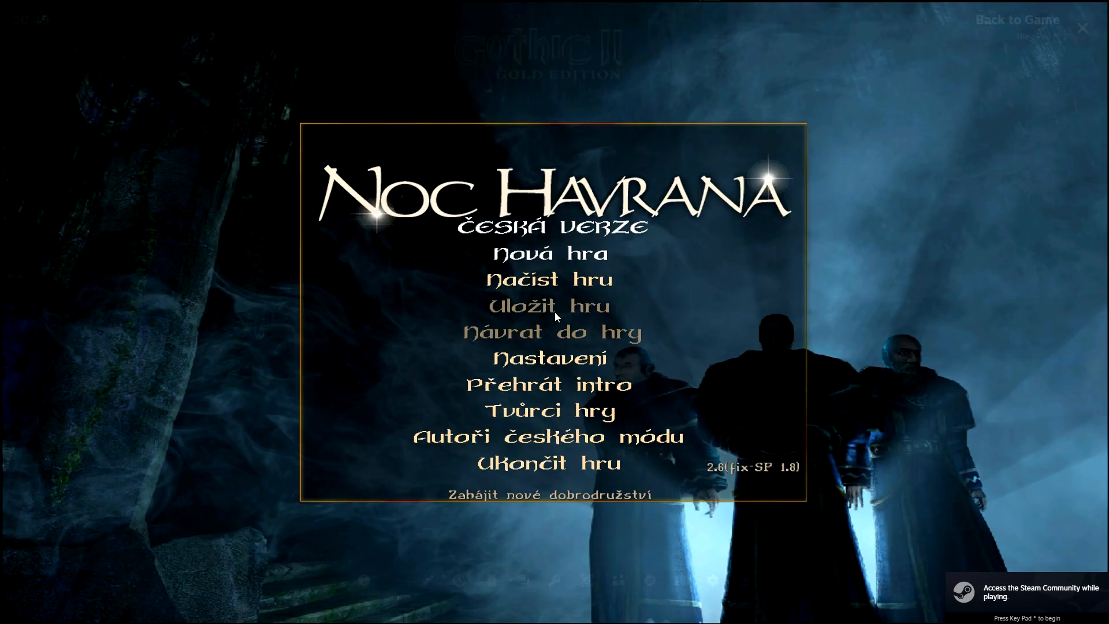
Check the Steam overlay in the game's main menu and load a saved game.
{"action": "key", "text": "KP_Multiply"}
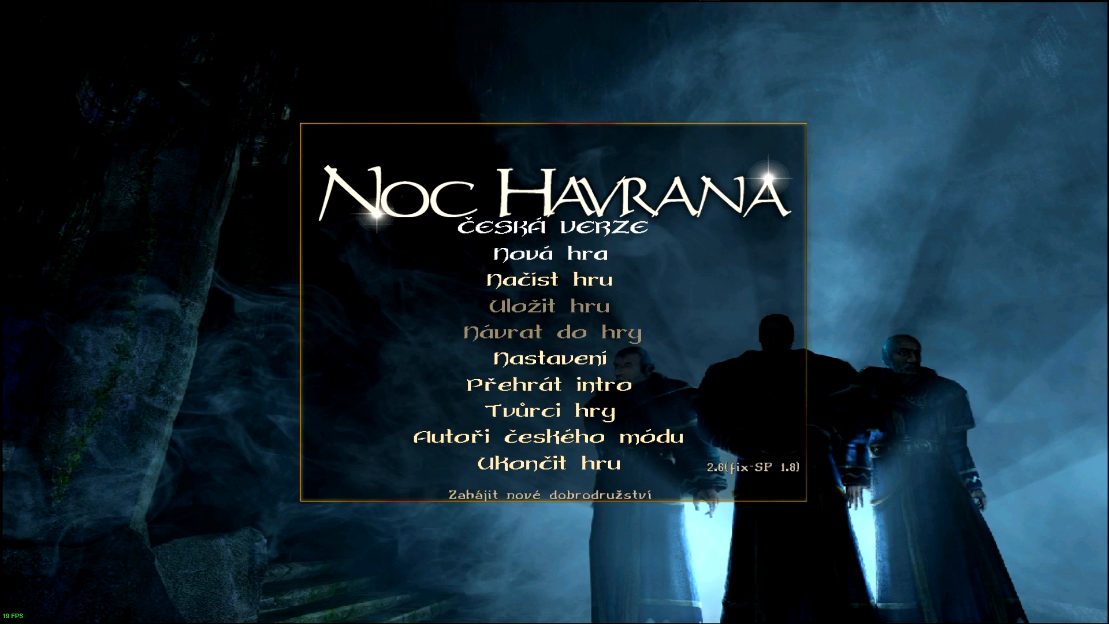
{"action": "key", "text": "Down"}
{"action": "key", "text": "Return"}
{"action": "key", "text": "Return"}
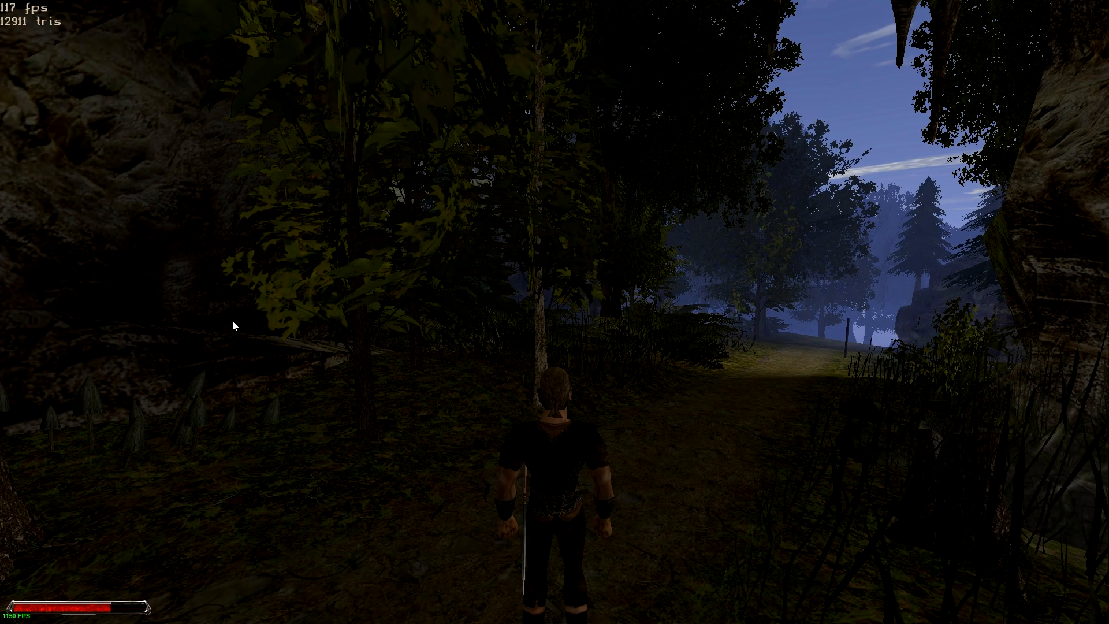
Run the character around the forest path to check the frame rate display in the loaded game.
{"action": "key", "text": "Right"}
{"action": "key", "text": "Up"}
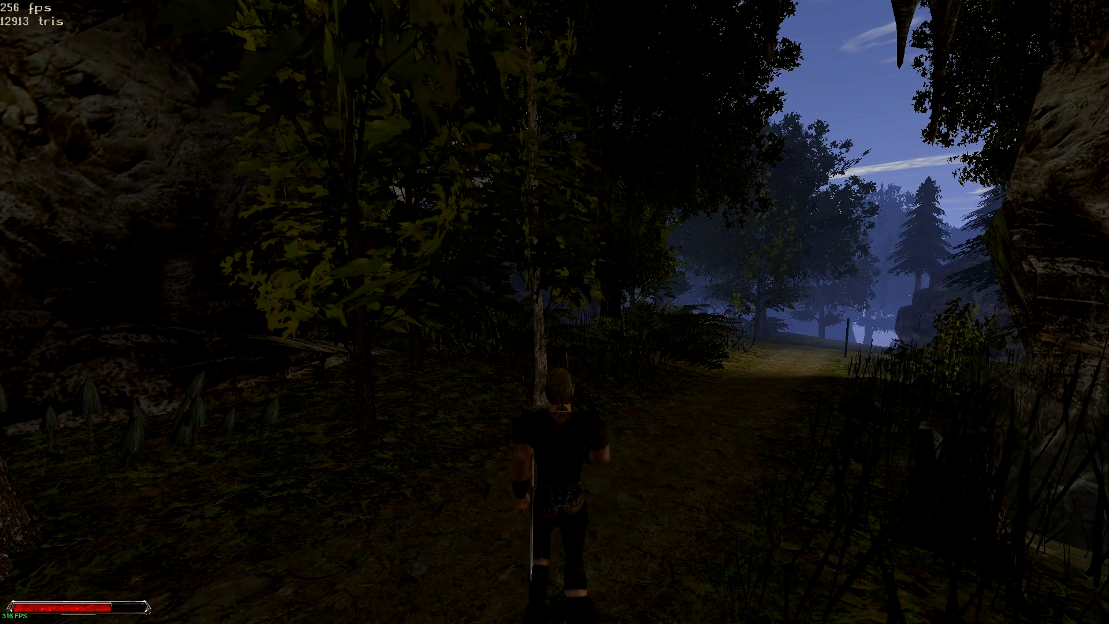
{"action": "key", "text": "Up"}
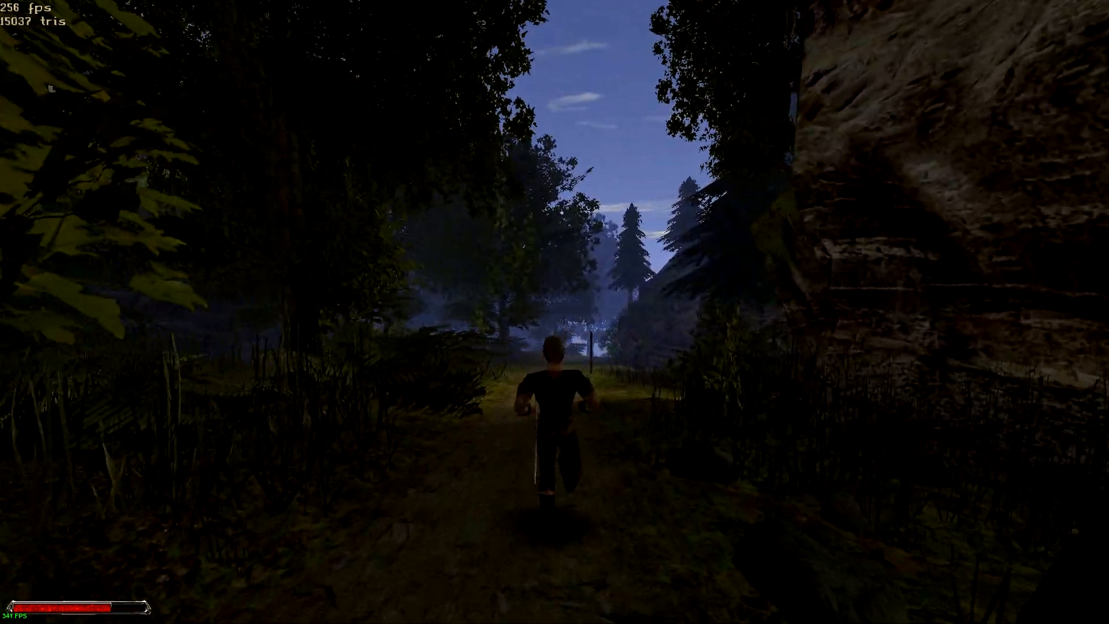
{"action": "key", "text": "Left"}
{"action": "key", "text": "Up"}
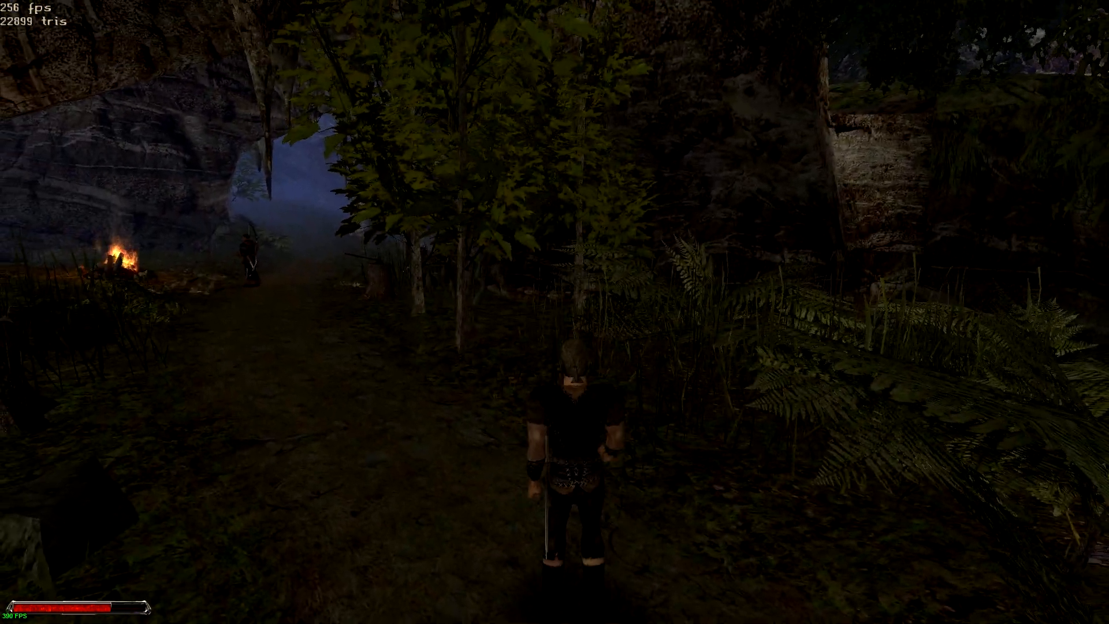
Run the character to Cavalorn's campfire, back out along the forest path and toward the campfire again to test the game's performance.
{"action": "key", "text": "Up"}
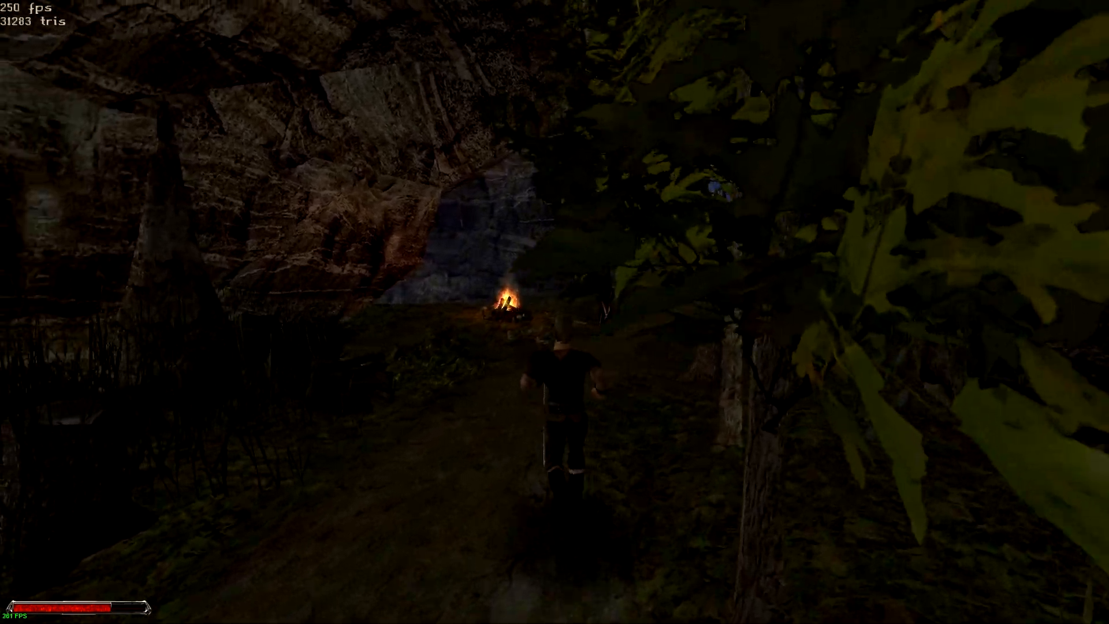
{"action": "key", "text": "Up"}
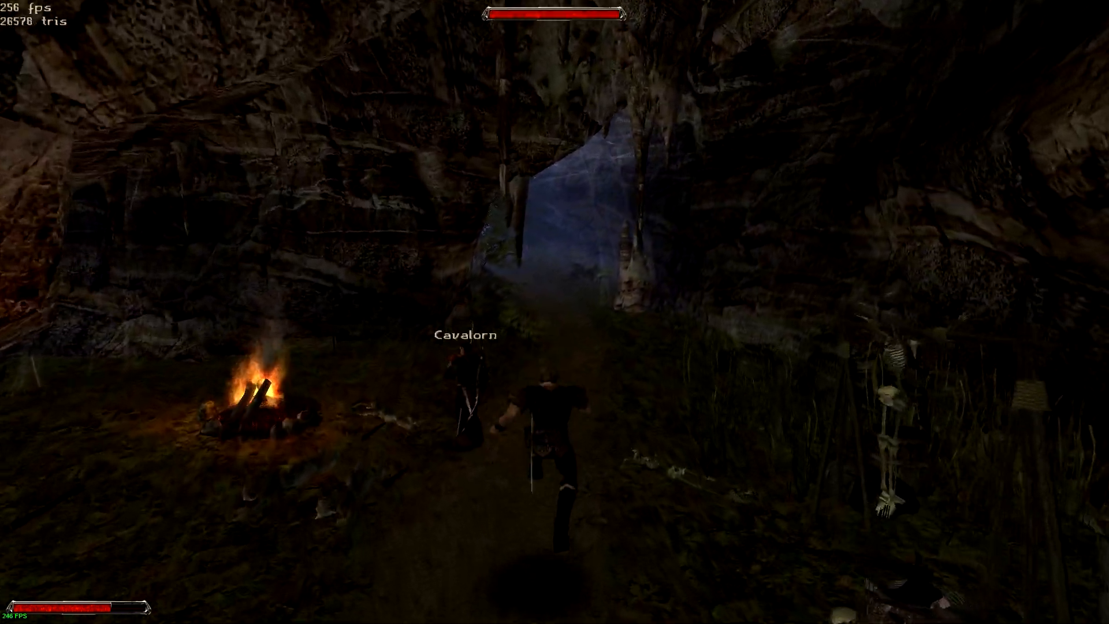
{"action": "key", "text": "Left"}
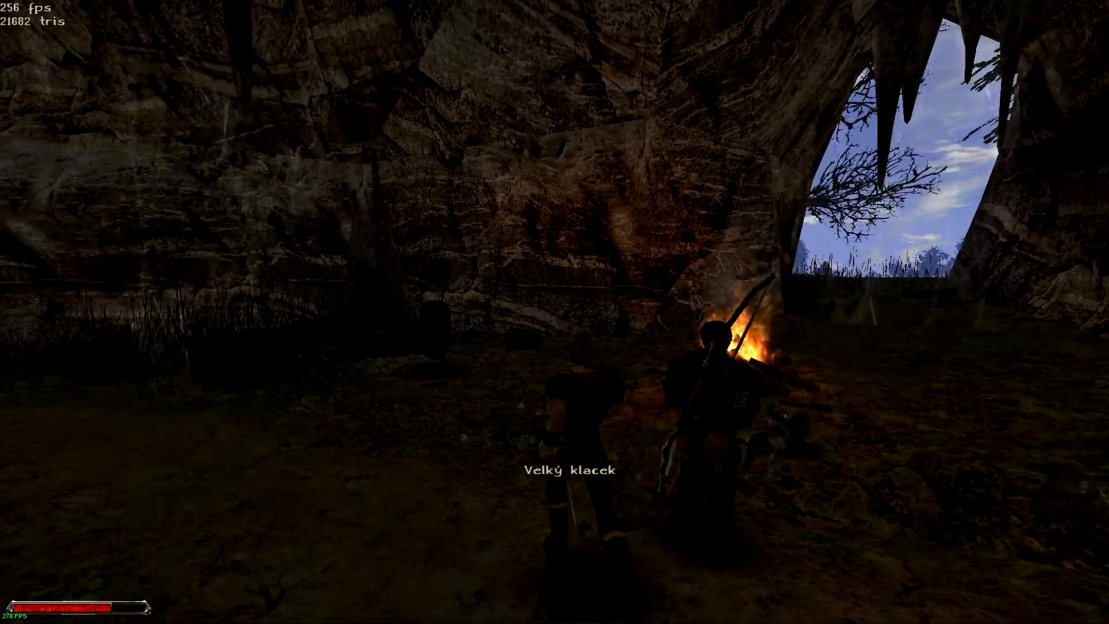
{"action": "key", "text": "Up"}
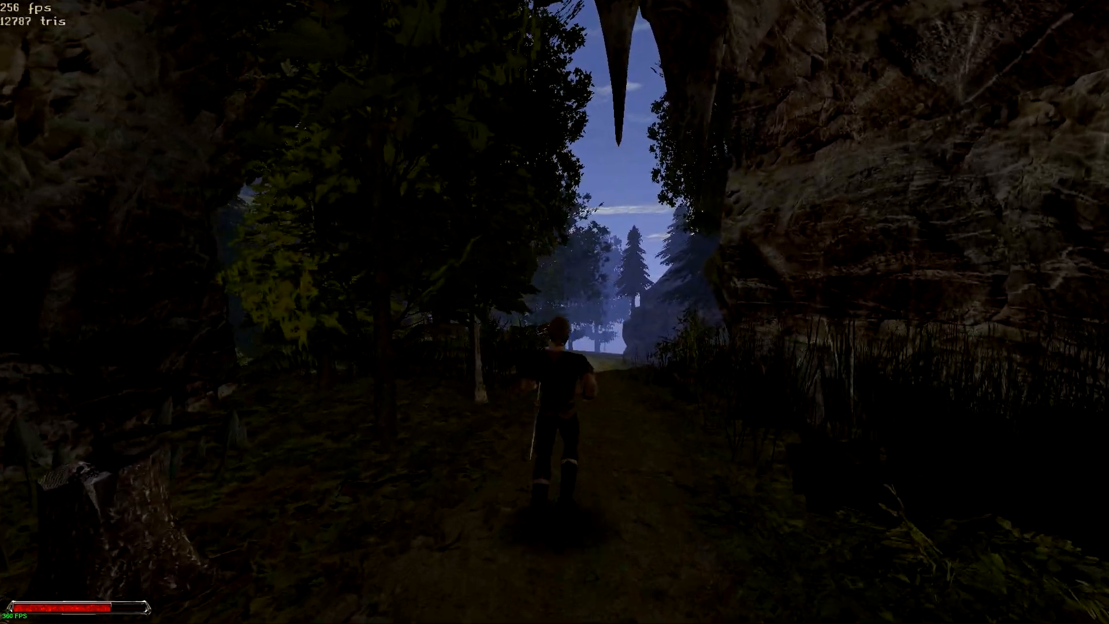
{"action": "key", "text": "Up"}
{"action": "key", "text": "Tab"}
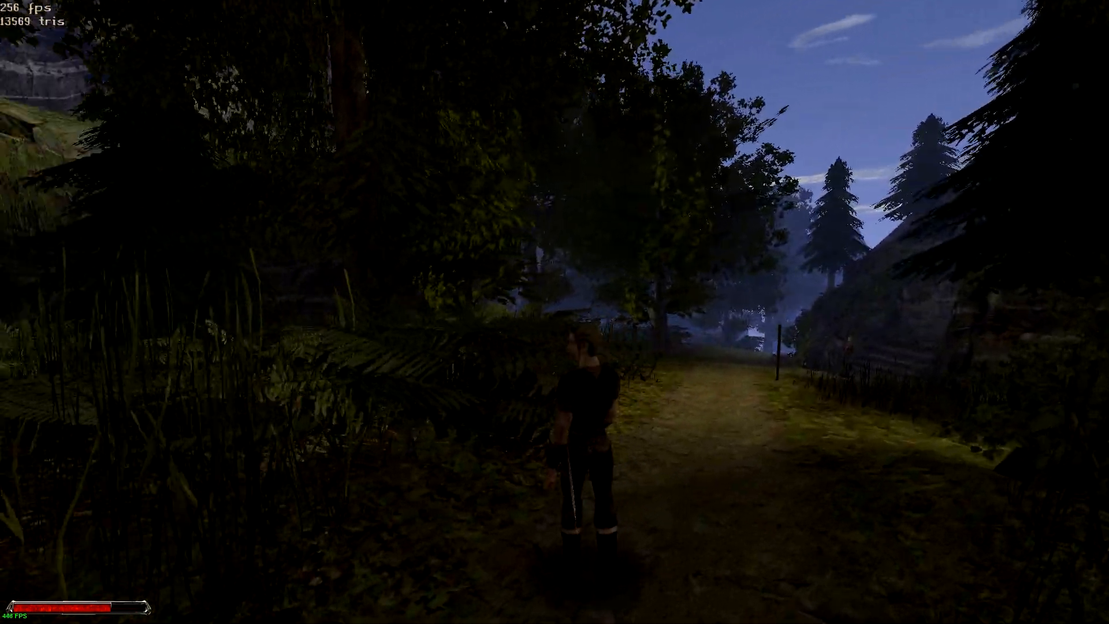
{"action": "key", "text": "w"}
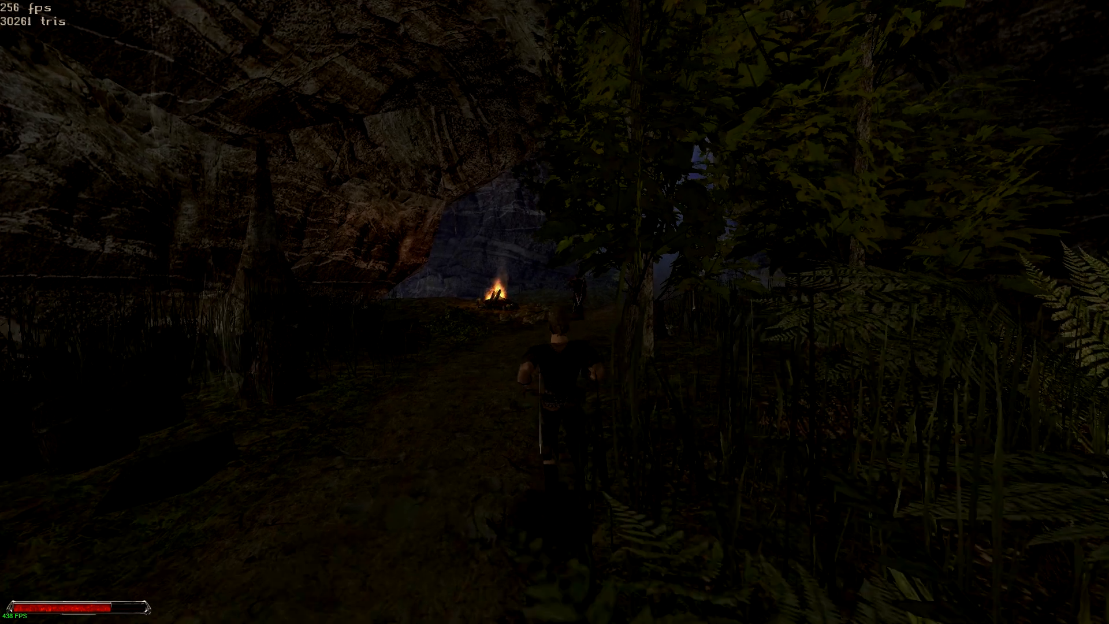
{"action": "key", "text": "w"}
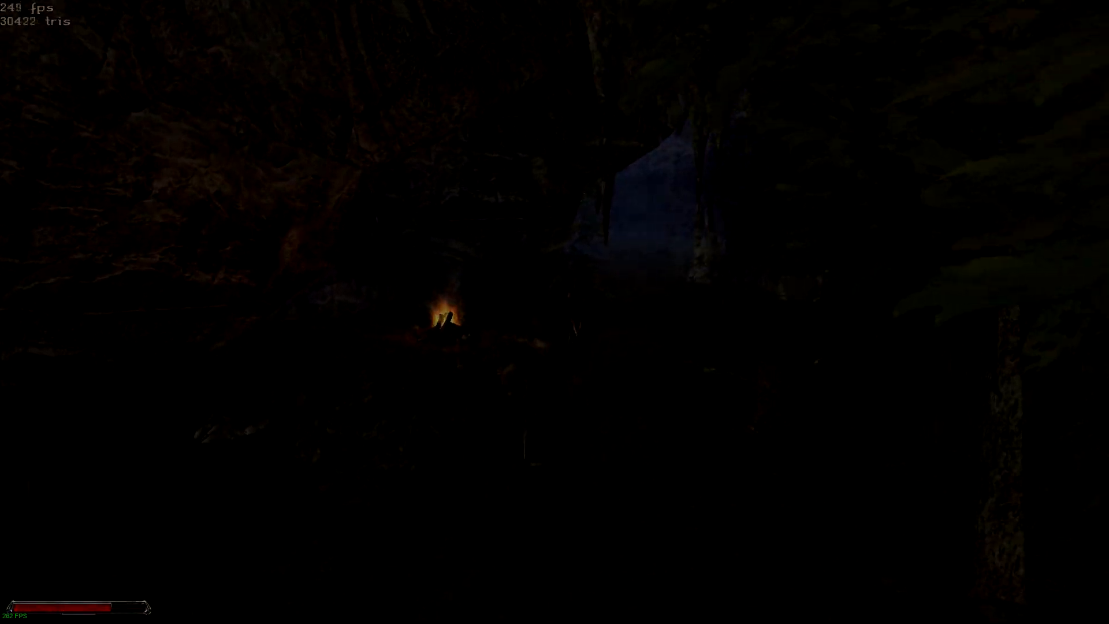